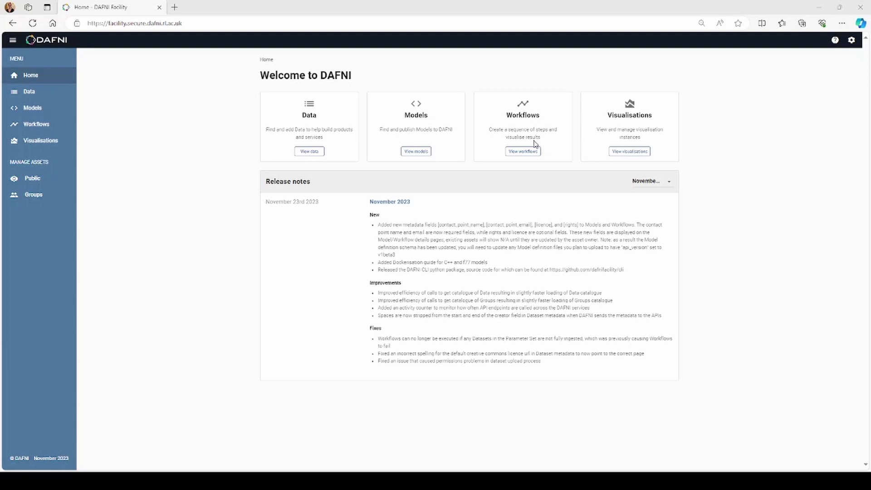
Start creating a new workflow and consult the help on adding workflow steps
{"action": "left_click", "coordinate": [528, 154]}
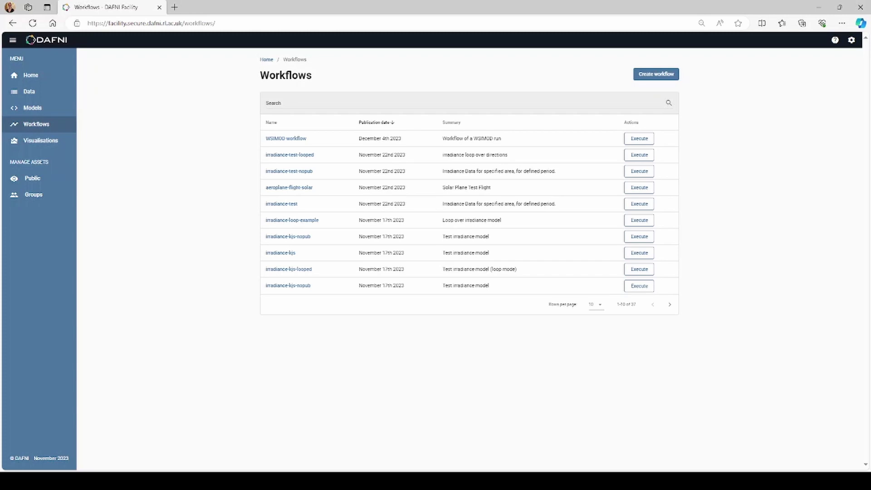
{"action": "left_click", "coordinate": [677, 75]}
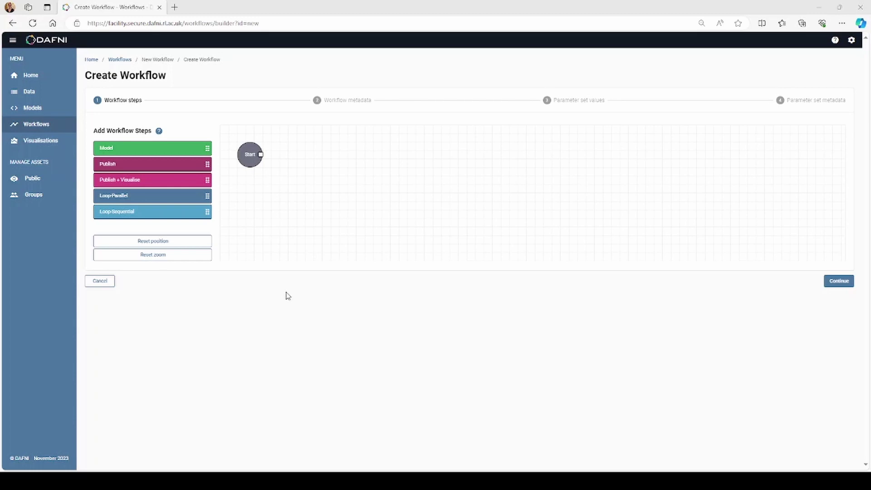
{"action": "left_click", "coordinate": [158, 132]}
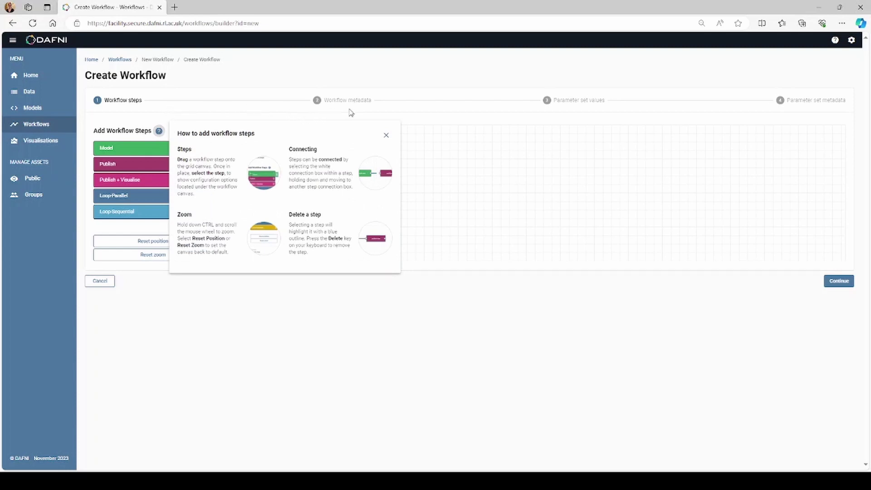
{"action": "left_click", "coordinate": [387, 135]}
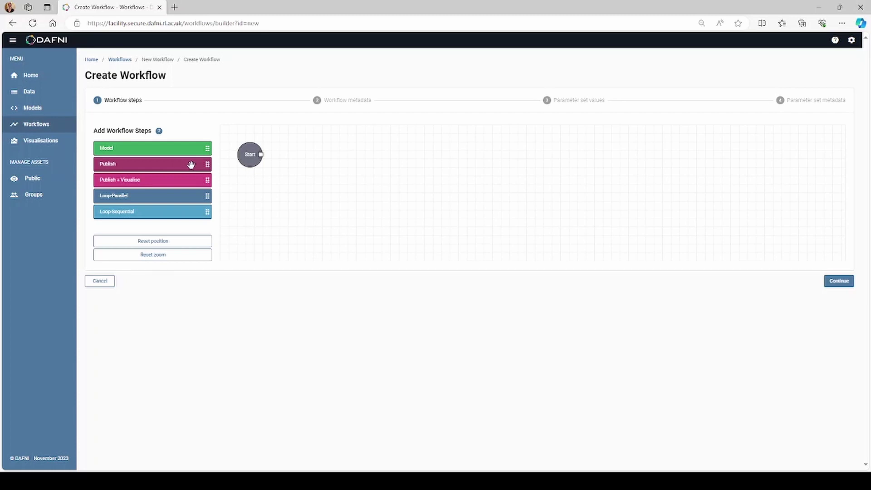
Add a Model step and a Publish step to the canvas, connected in sequence from Start
{"action": "left_click_drag", "start_coordinate": [189, 150], "coordinate": [384, 159]}
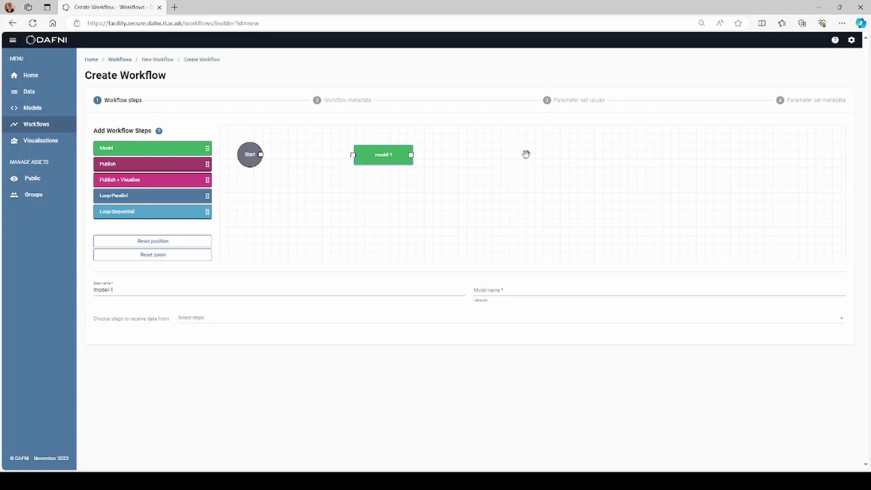
{"action": "left_click_drag", "start_coordinate": [526, 154], "coordinate": [526, 155]}
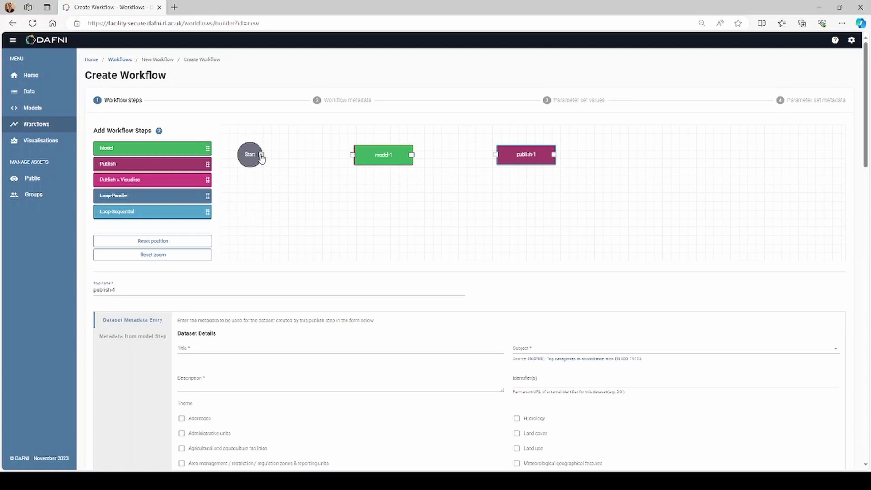
{"action": "left_click_drag", "start_coordinate": [261, 156], "coordinate": [353, 156]}
{"action": "left_click_drag", "start_coordinate": [414, 154], "coordinate": [496, 155]}
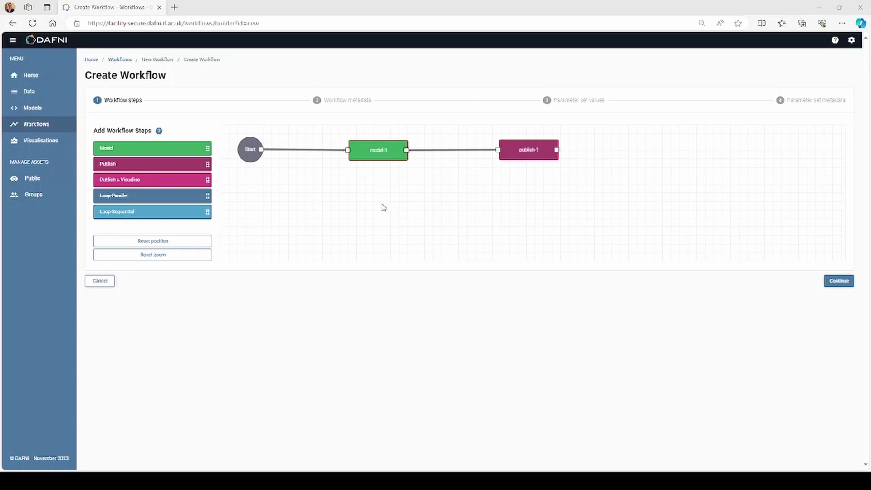
Assign the Solar irradiance modeling model published November 17th 2023 at 13:23 to the model step
{"action": "left_click", "coordinate": [392, 153]}
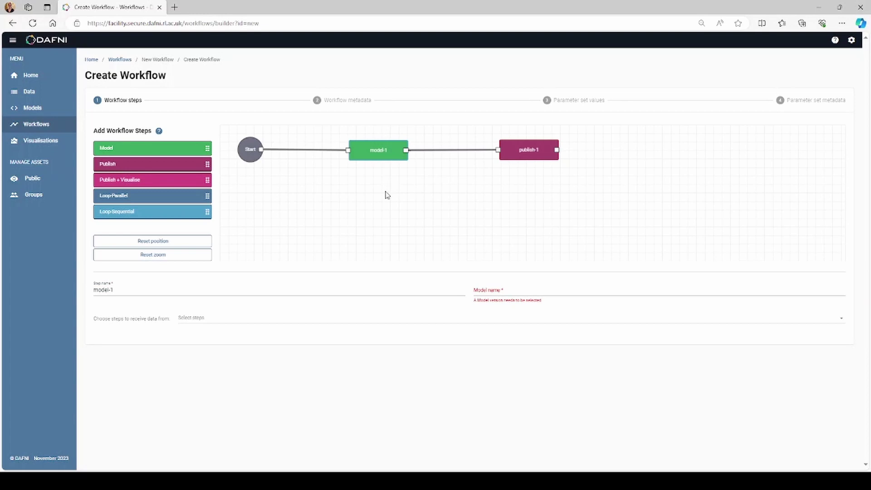
{"action": "left_click", "coordinate": [522, 289]}
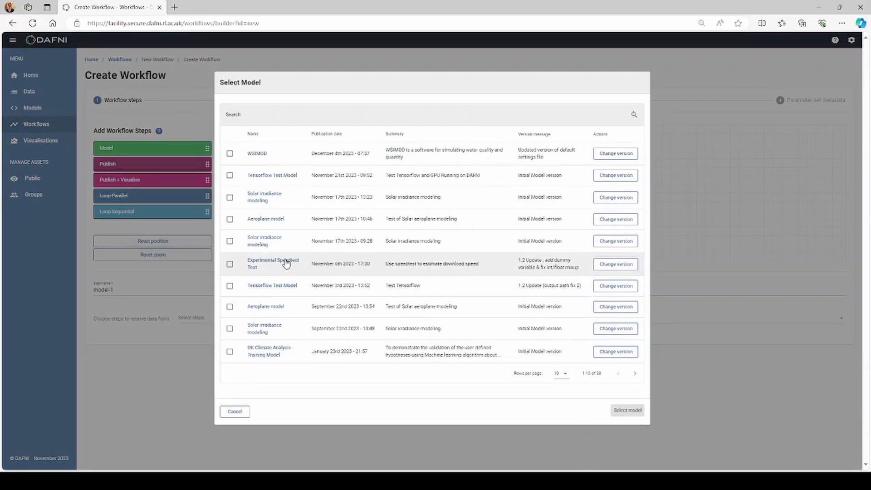
{"action": "left_click", "coordinate": [231, 199]}
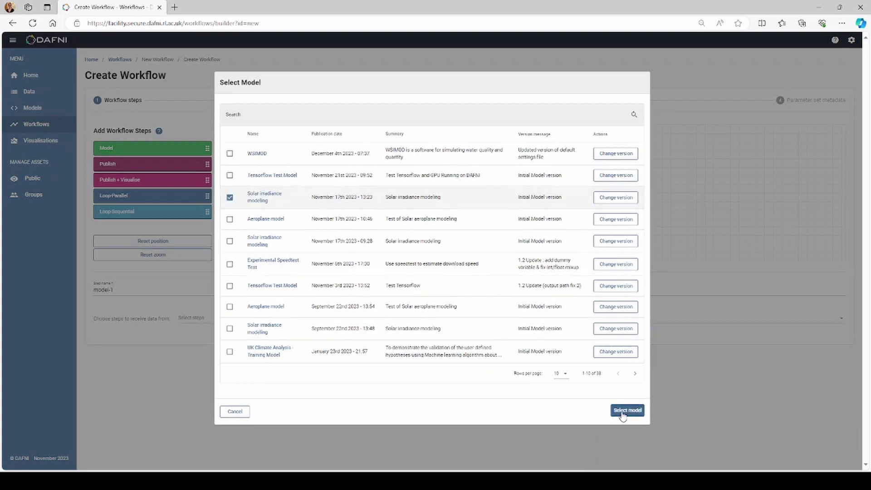
{"action": "left_click", "coordinate": [621, 411]}
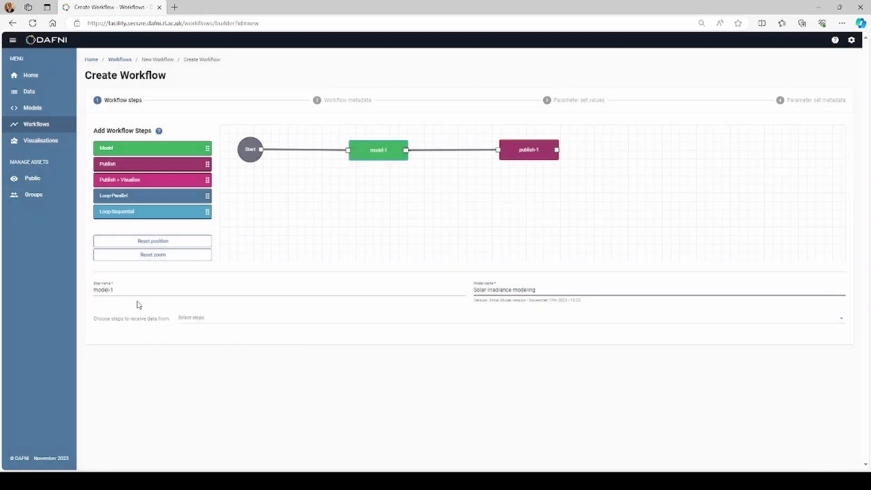
Rename the model step as solar-irradiance-model
{"action": "left_click_drag", "start_coordinate": [117, 290], "coordinate": [85, 291]}
{"action": "type", "text": "sola"}
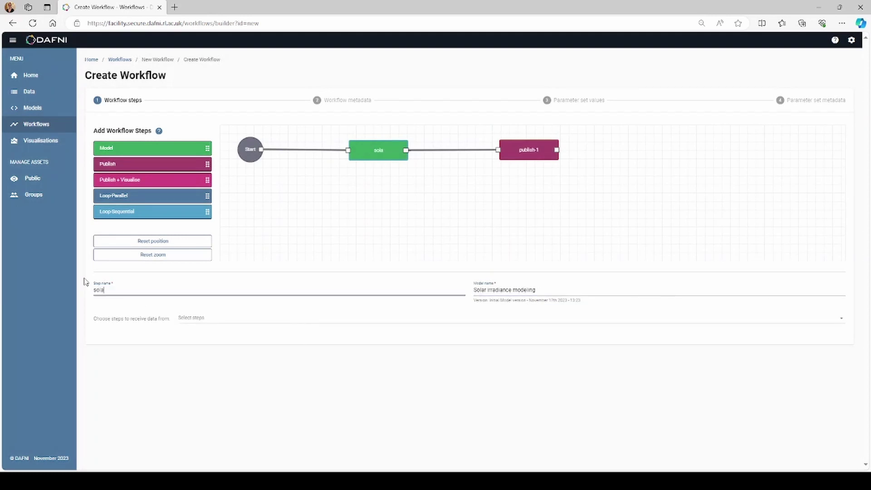
{"action": "type", "text": "r-irradiance-model"}
{"action": "left_click", "coordinate": [408, 206]}
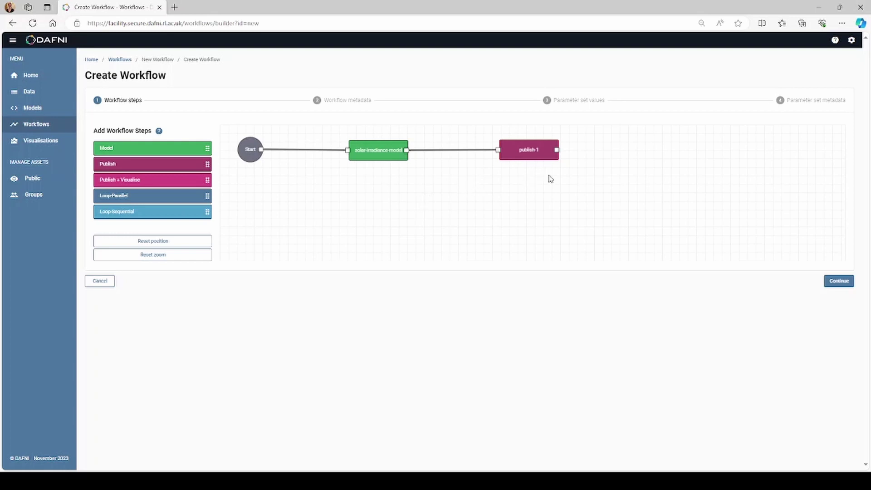
Move the publish step closer to the model step and rename it as publish
{"action": "left_click", "coordinate": [547, 153]}
{"action": "left_click_drag", "start_coordinate": [547, 153], "coordinate": [506, 152]}
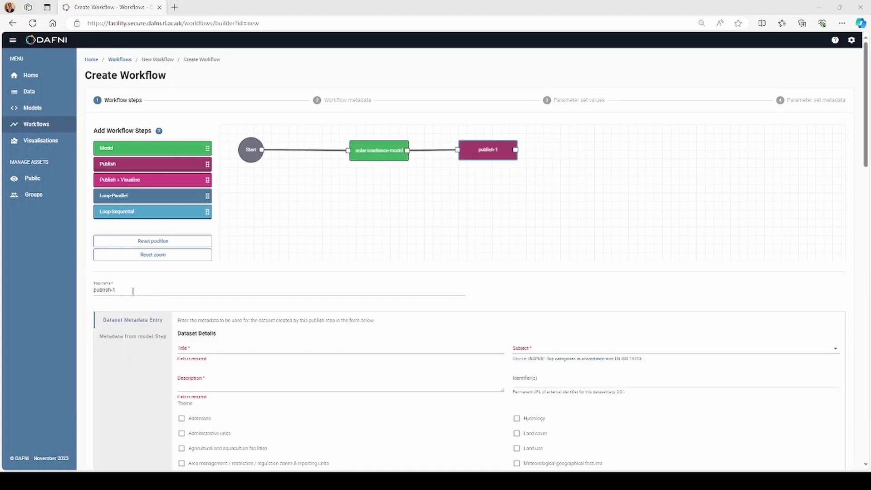
{"action": "left_click", "coordinate": [133, 291]}
{"action": "double_click", "coordinate": [113, 291]}
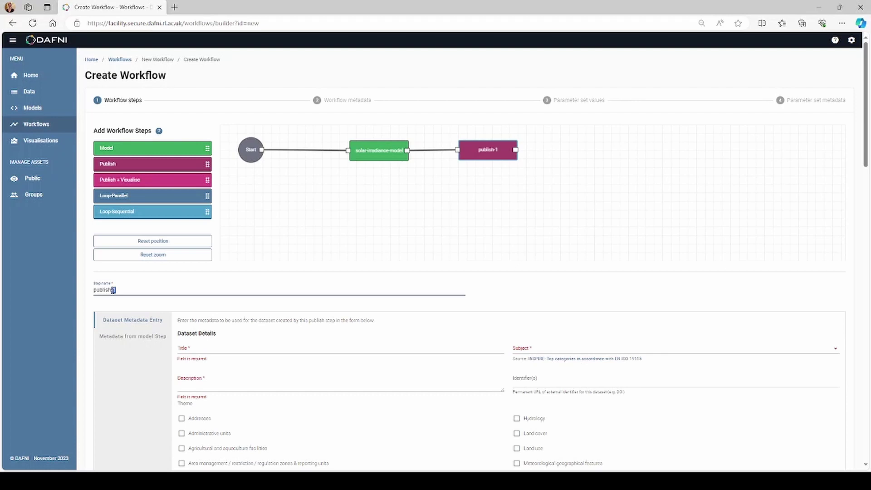
{"action": "key", "text": "BackSpace"}
{"action": "key", "text": "BackSpace"}
Review the publish step's metadata form and enter Irradiance Data as the dataset title
{"action": "scroll", "coordinate": [91, 358], "scroll_direction": "down", "scroll_amount": 5}
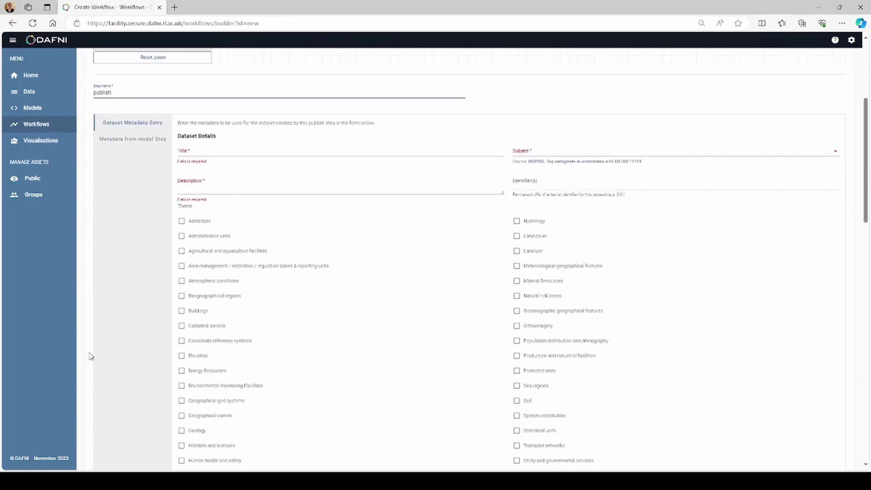
{"action": "scroll", "coordinate": [91, 357], "scroll_direction": "down", "scroll_amount": 10}
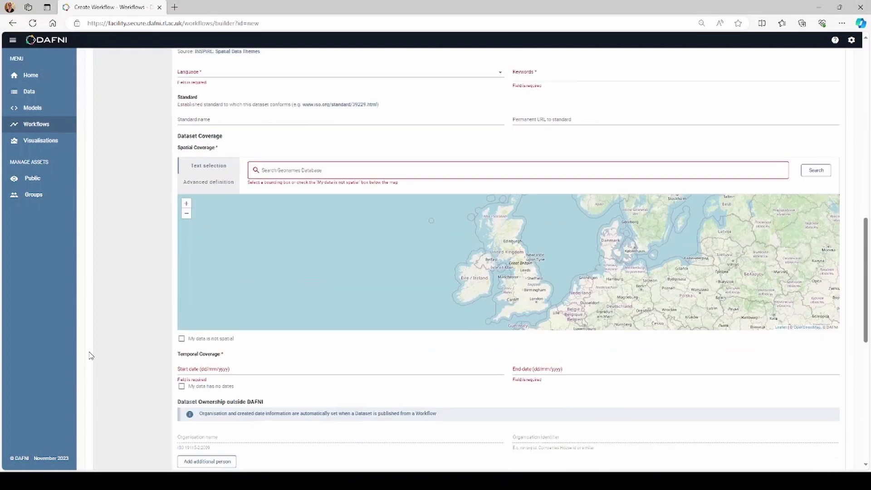
{"action": "scroll", "coordinate": [91, 357], "scroll_direction": "down", "scroll_amount": 1}
{"action": "scroll", "coordinate": [90, 356], "scroll_direction": "down", "scroll_amount": 1}
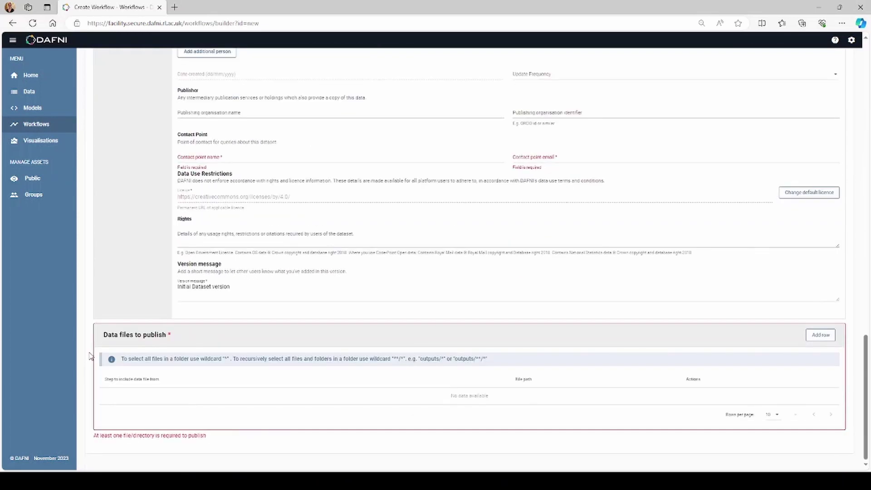
{"action": "scroll", "coordinate": [91, 356], "scroll_direction": "up", "scroll_amount": 15}
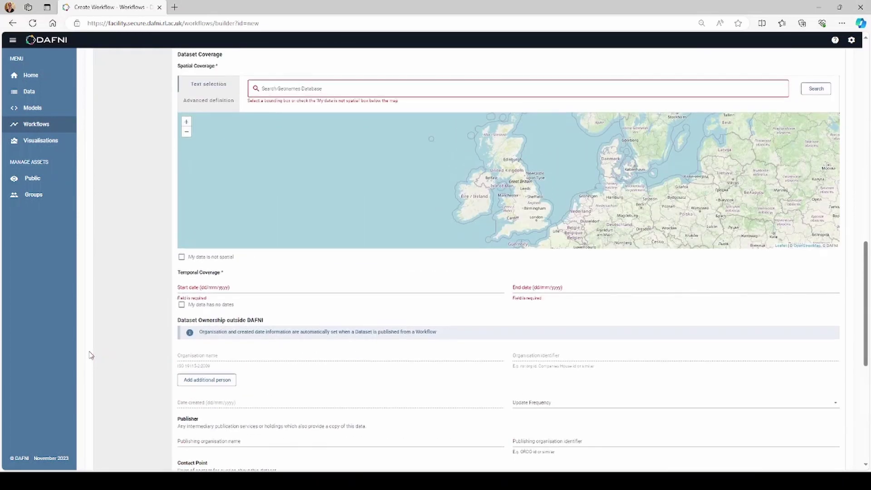
{"action": "scroll", "coordinate": [91, 356], "scroll_direction": "up", "scroll_amount": 6}
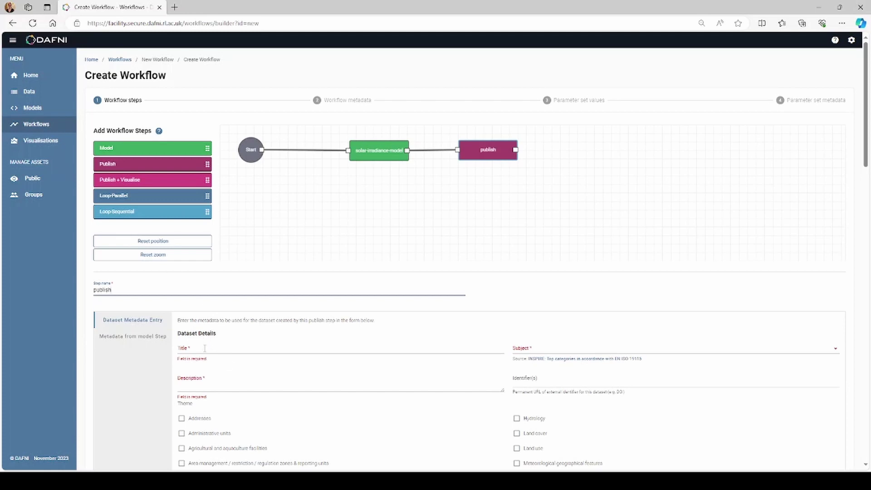
{"action": "left_click", "coordinate": [205, 349]}
{"action": "type", "text": "Irrdaince"}
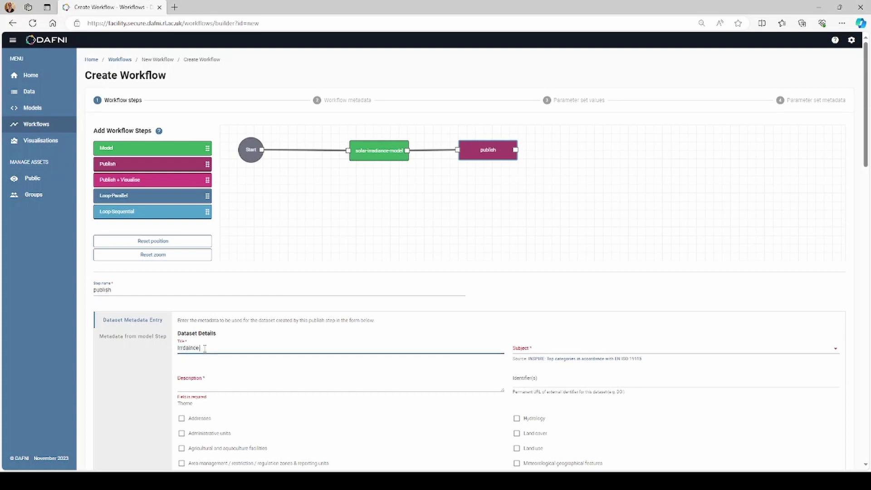
{"action": "key", "text": "BackSpace"}
{"action": "key", "text": "BackSpace"}
{"action": "key", "text": "BackSpace"}
{"action": "key", "text": "BackSpace"}
{"action": "type", "text": "adiance Data"}
Set the subject to Climatology / Meteorology / Atmosphere and the description to "Irradiance output data from the solar irradiance model"
{"action": "left_click", "coordinate": [536, 348]}
{"action": "left_click", "coordinate": [544, 399]}
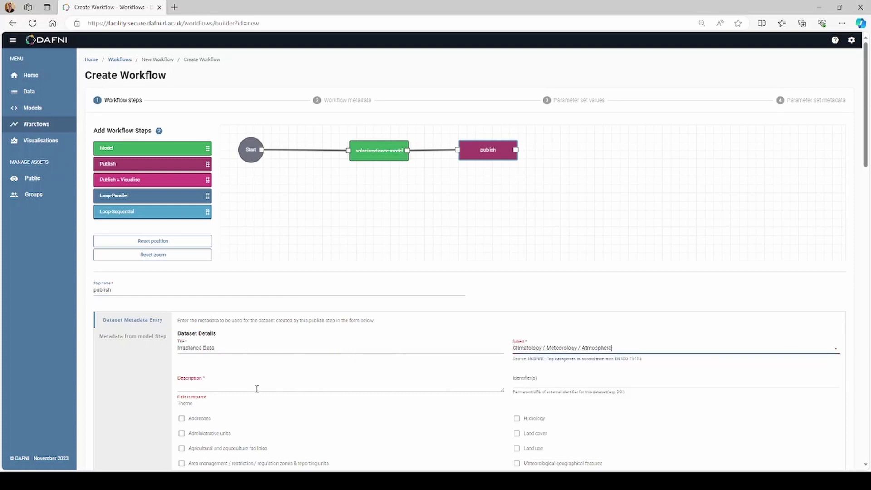
{"action": "left_click", "coordinate": [254, 380]}
{"action": "type", "text": "Irrad"}
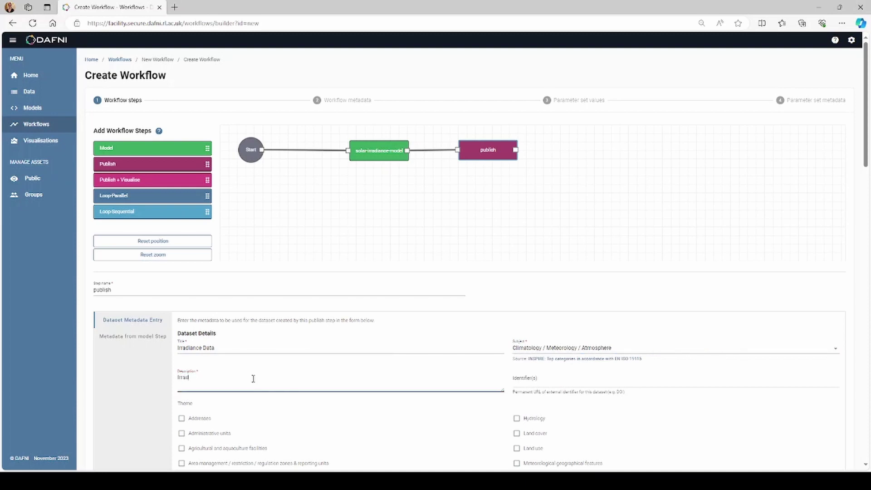
{"action": "type", "text": "iance output data from the solar irradiance model"}
Set the dataset language to English and add the keywords solar and energy
{"action": "scroll", "coordinate": [426, 379], "scroll_direction": "down", "scroll_amount": 10}
{"action": "scroll", "coordinate": [418, 374], "scroll_direction": "down", "scroll_amount": 1}
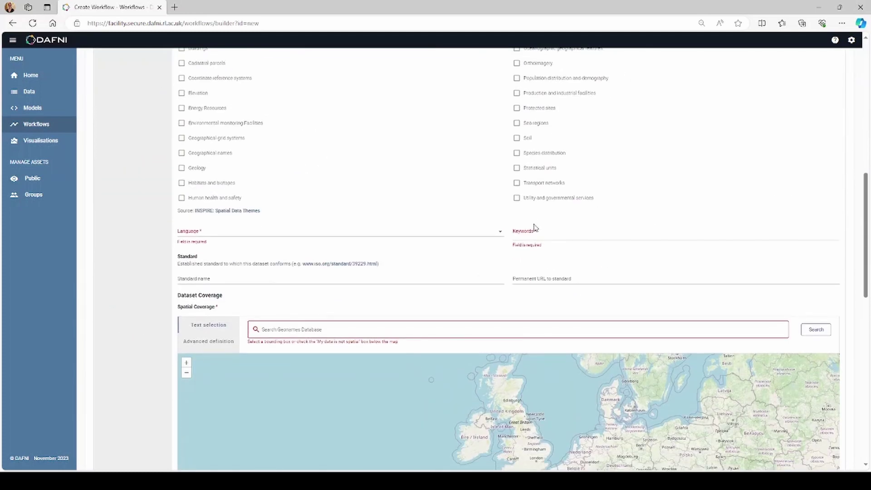
{"action": "left_click", "coordinate": [275, 232]}
{"action": "left_click", "coordinate": [252, 253]}
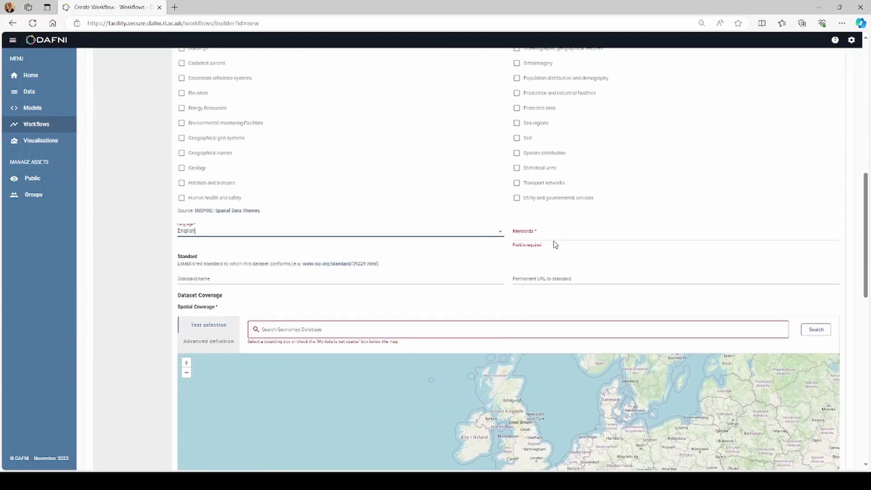
{"action": "left_click", "coordinate": [544, 229]}
{"action": "type", "text": "solar"}
{"action": "key", "text": "Return"}
{"action": "type", "text": "energy"}
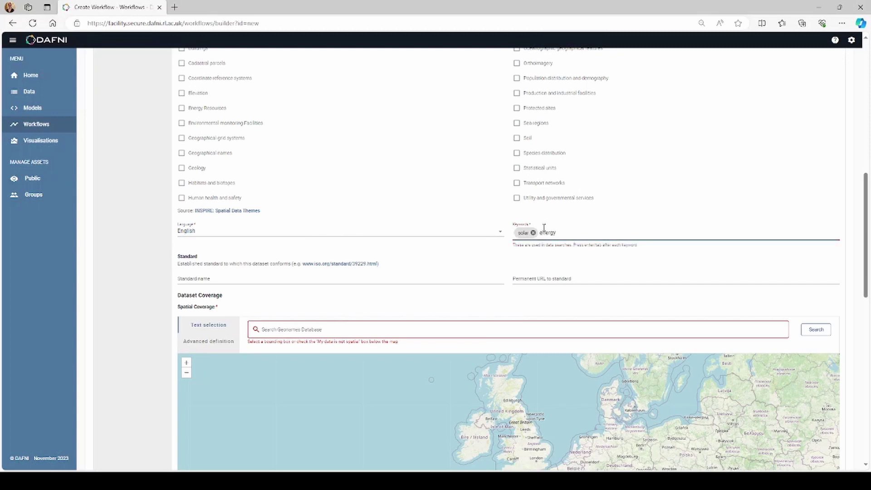
{"action": "key", "text": "Return"}
Set the spatial coverage to Earth by searching for world, and mark the data as having no dates
{"action": "left_click", "coordinate": [275, 331]}
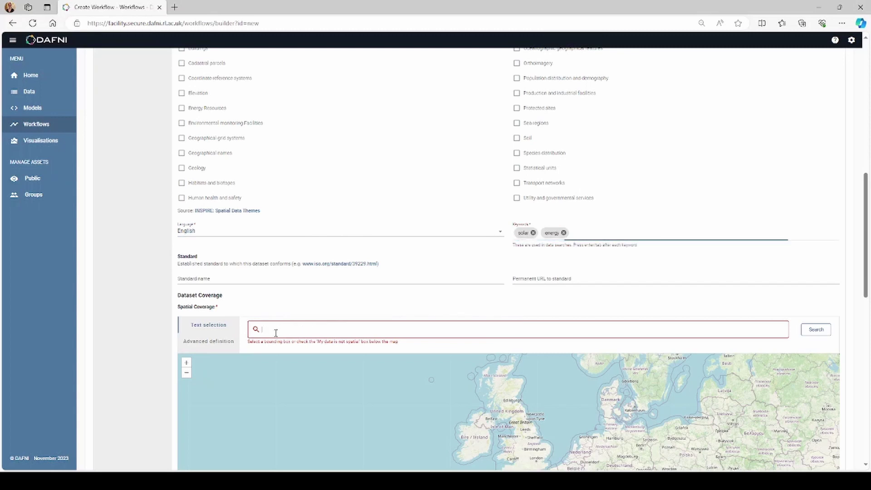
{"action": "type", "text": "word"}
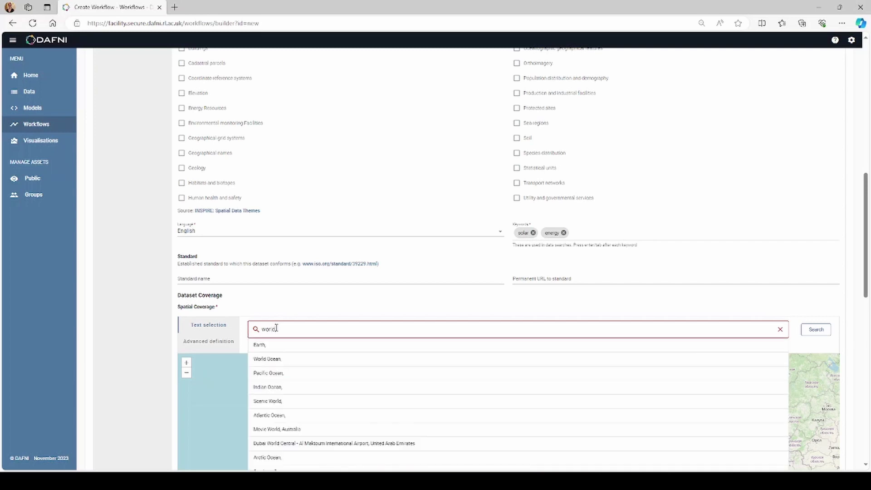
{"action": "left_click", "coordinate": [276, 349]}
{"action": "scroll", "coordinate": [150, 344], "scroll_direction": "down", "scroll_amount": 5}
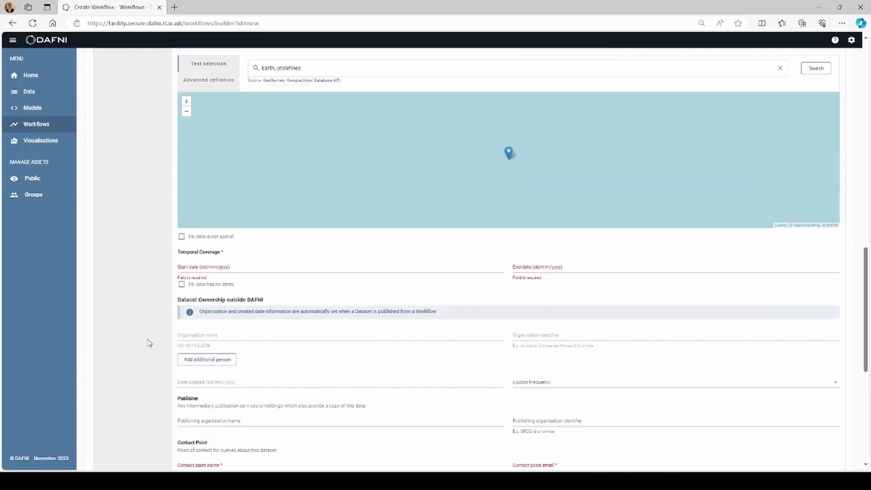
{"action": "left_click", "coordinate": [182, 283]}
Enter Test as the contact point name and fill in the contact point's email
{"action": "scroll", "coordinate": [153, 305], "scroll_direction": "down", "scroll_amount": 5}
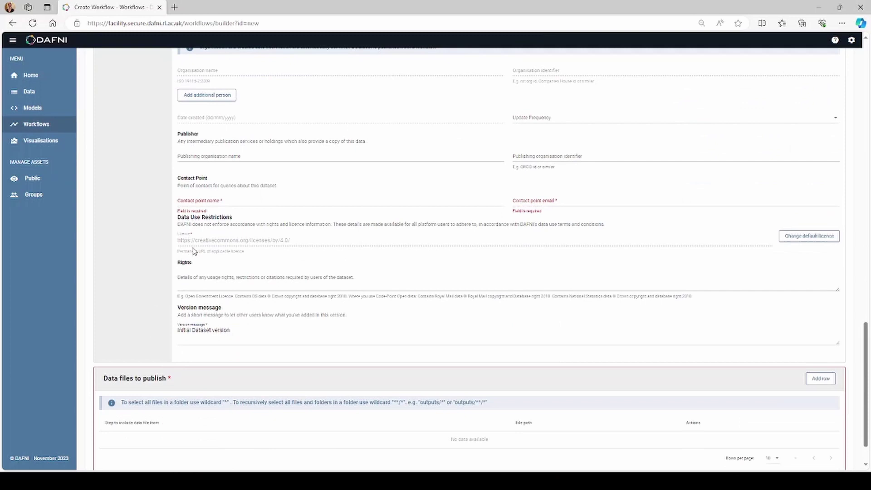
{"action": "left_click", "coordinate": [199, 200]}
{"action": "type", "text": "Test"}
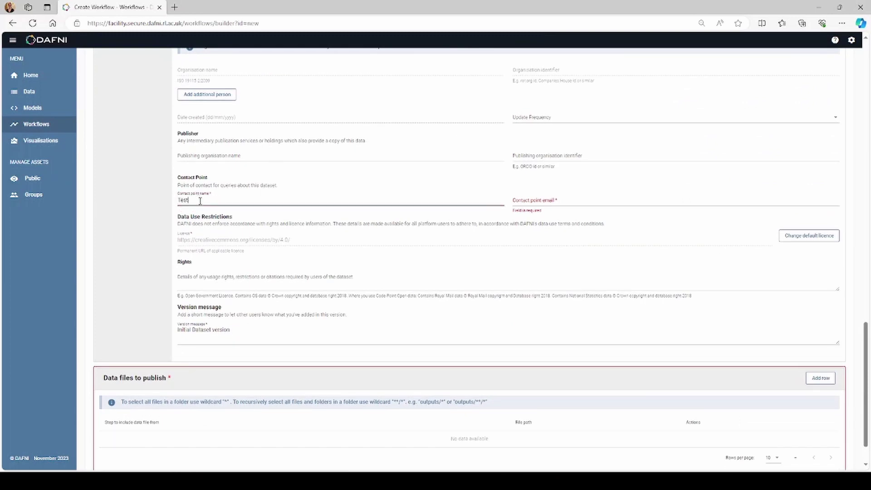
{"action": "left_click", "coordinate": [569, 199]}
{"action": "type", "text": "test."}
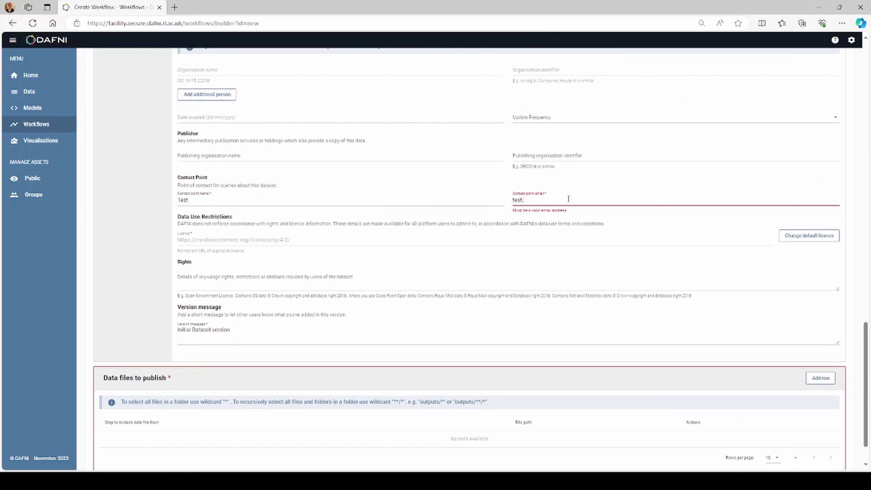
{"action": "key", "text": "BackSpace"}
{"action": "type", "text": "@test.ac.uk"}
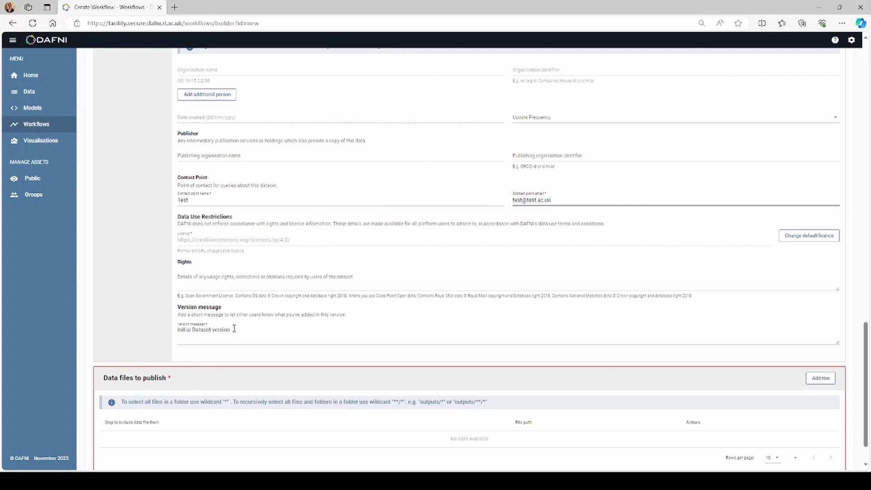
Replace the dataset's version message with v1.0
{"action": "left_click_drag", "start_coordinate": [233, 331], "coordinate": [153, 327]}
{"action": "type", "text": "v1.0"}
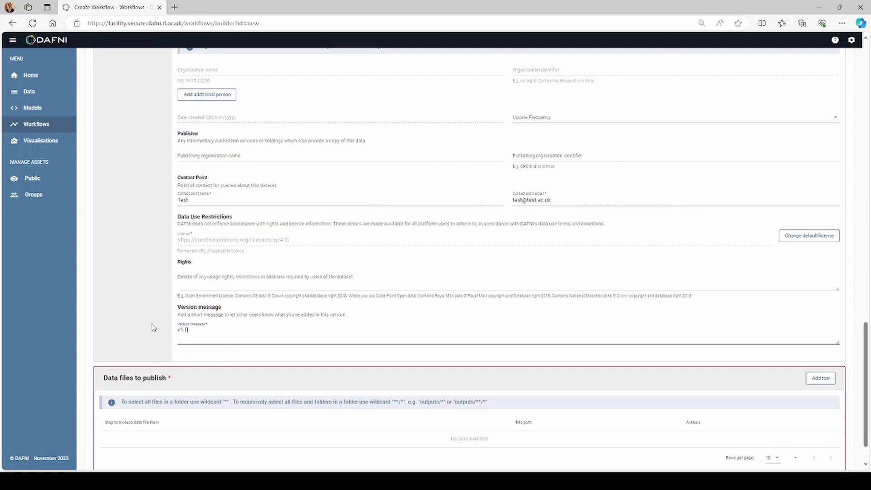
{"action": "left_click", "coordinate": [154, 327]}
{"action": "scroll", "coordinate": [136, 328], "scroll_direction": "down", "scroll_amount": 1}
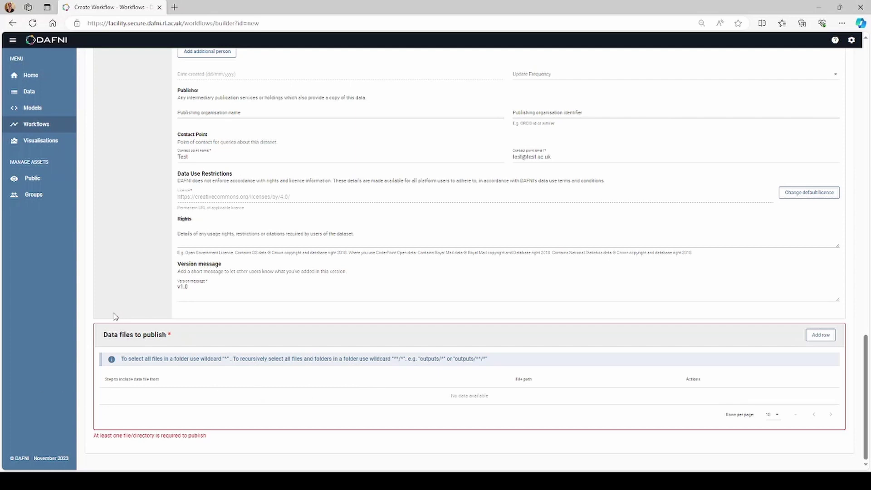
Add outputs/* from the solar-irradiance-model step as data files to publish, and proceed to the workflow metadata
{"action": "left_click", "coordinate": [832, 343]}
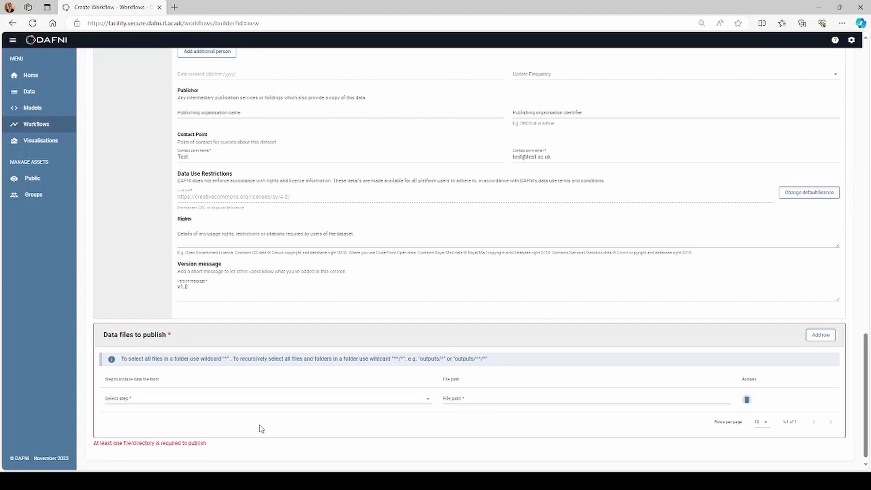
{"action": "left_click", "coordinate": [232, 399]}
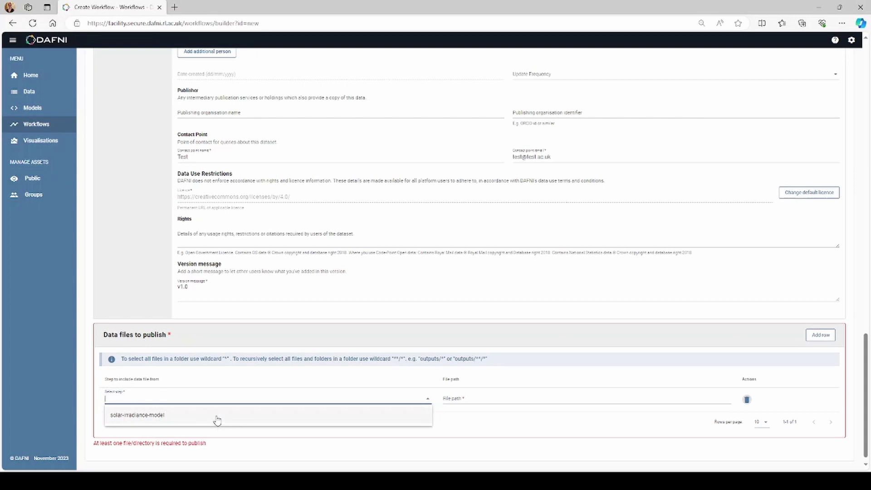
{"action": "left_click", "coordinate": [217, 416]}
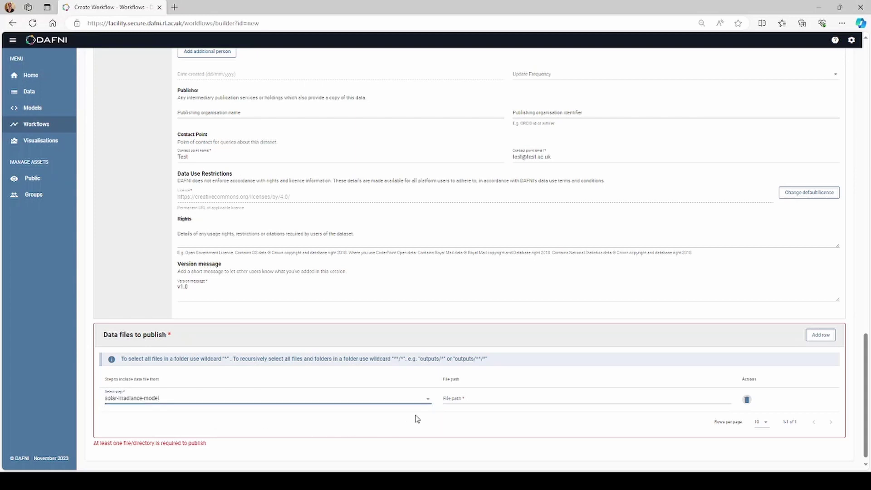
{"action": "left_click", "coordinate": [475, 398]}
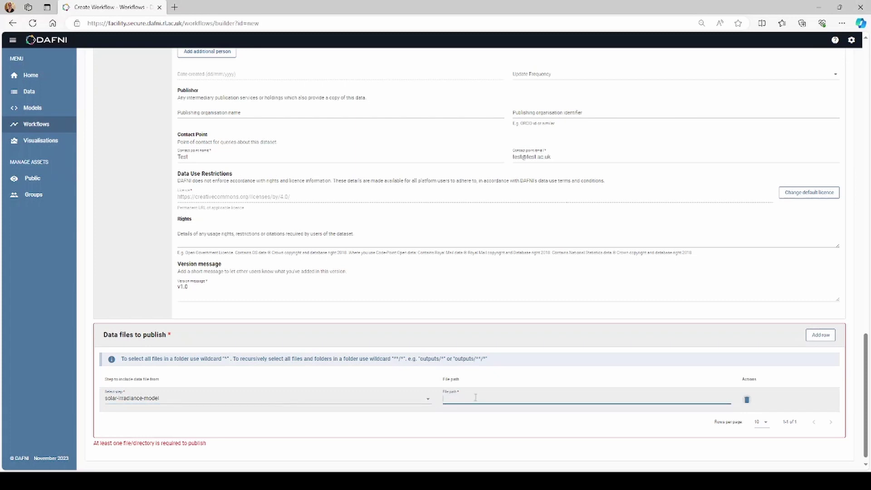
{"action": "type", "text": "outputs/*"}
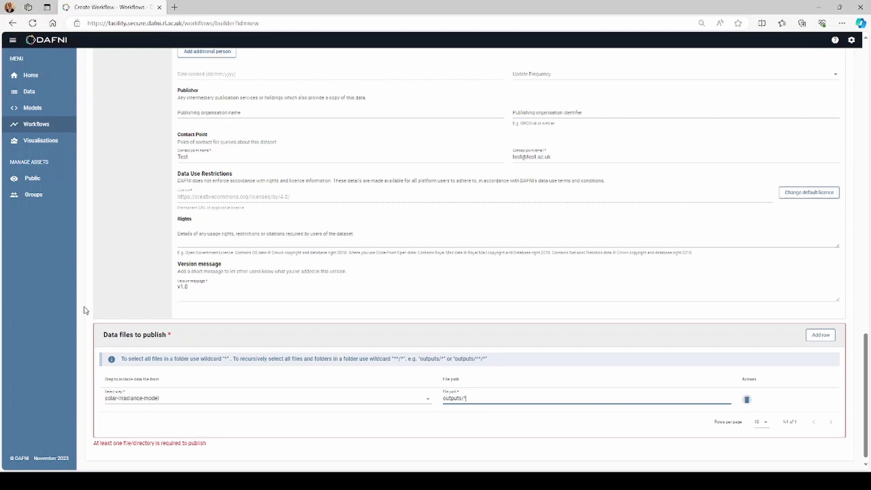
{"action": "scroll", "coordinate": [84, 311], "scroll_direction": "up", "scroll_amount": 20}
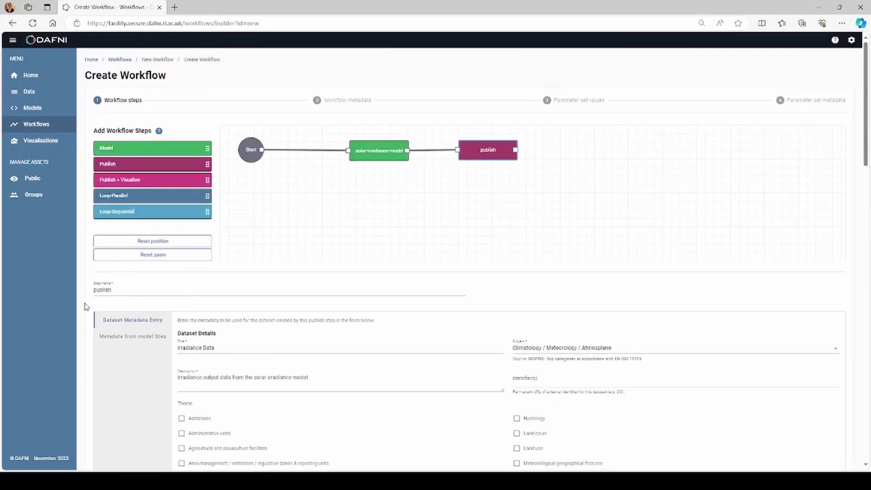
{"action": "left_click", "coordinate": [424, 217]}
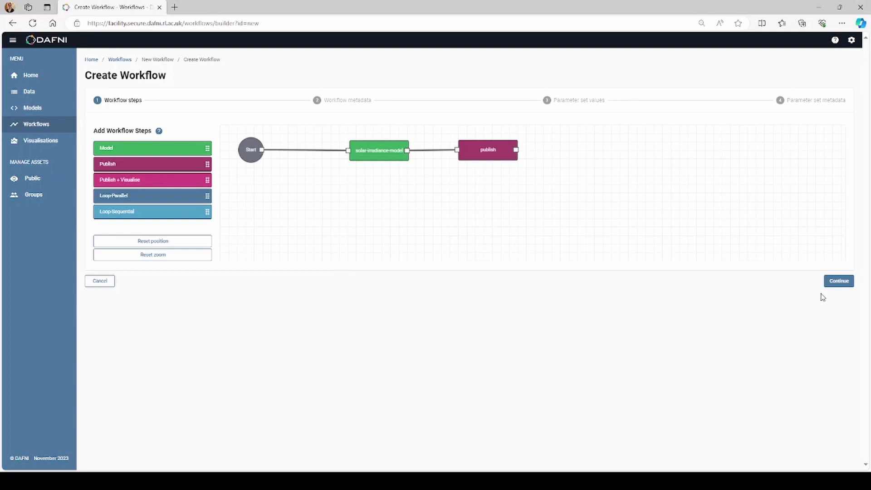
{"action": "left_click", "coordinate": [838, 282]}
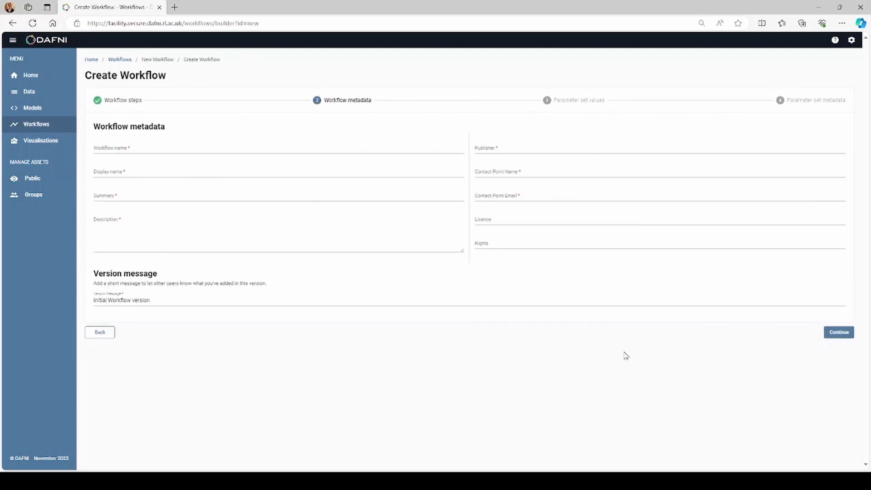
Enter solar-irradiance-workflow as the workflow name and Solar Irradiance Workflow as the display name
{"action": "left_click", "coordinate": [108, 146]}
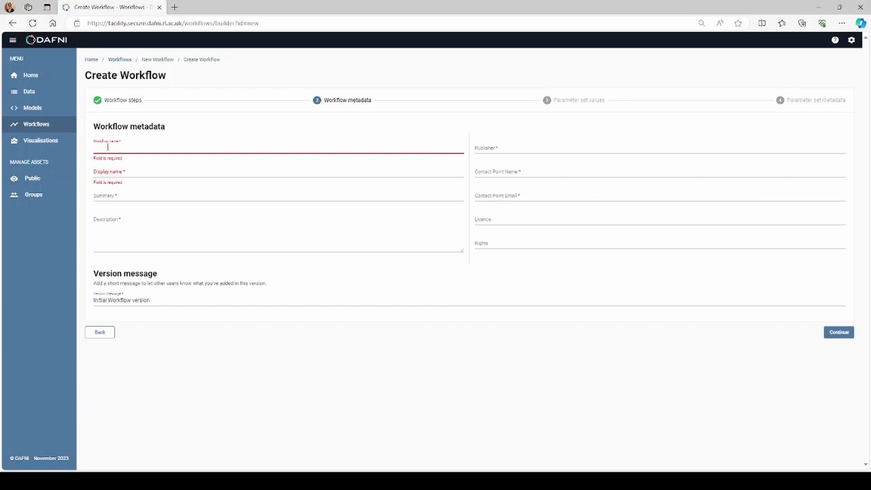
{"action": "type", "text": "solar-irra"}
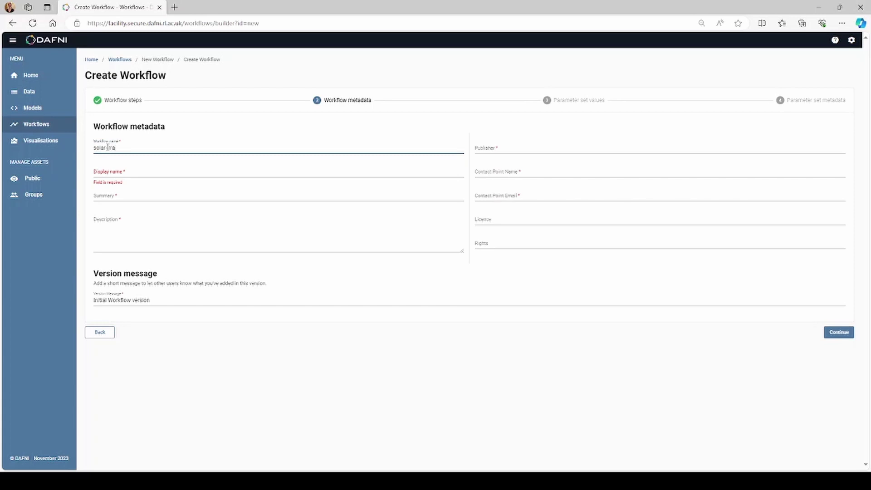
{"action": "type", "text": "diance-workflow"}
{"action": "key", "text": "Tab"}
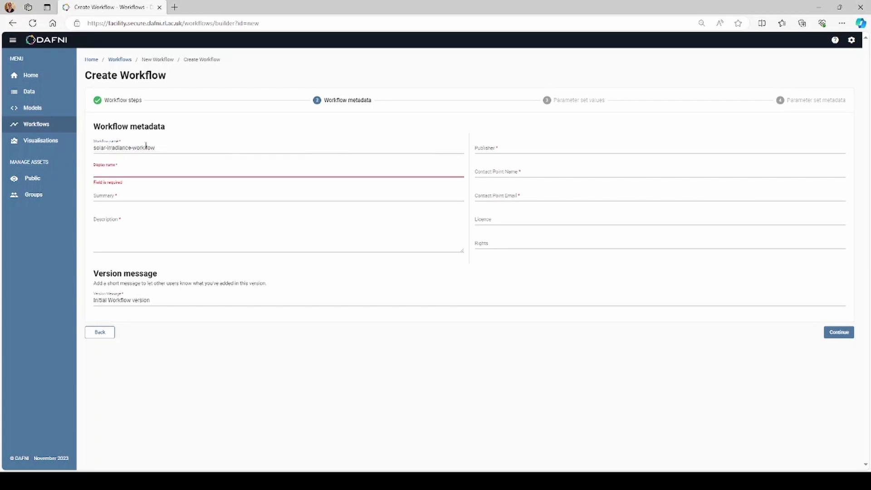
{"action": "left_click", "coordinate": [148, 148]}
{"action": "left_click", "coordinate": [131, 171]}
{"action": "type", "text": "Solar Irradiance Worklow"}
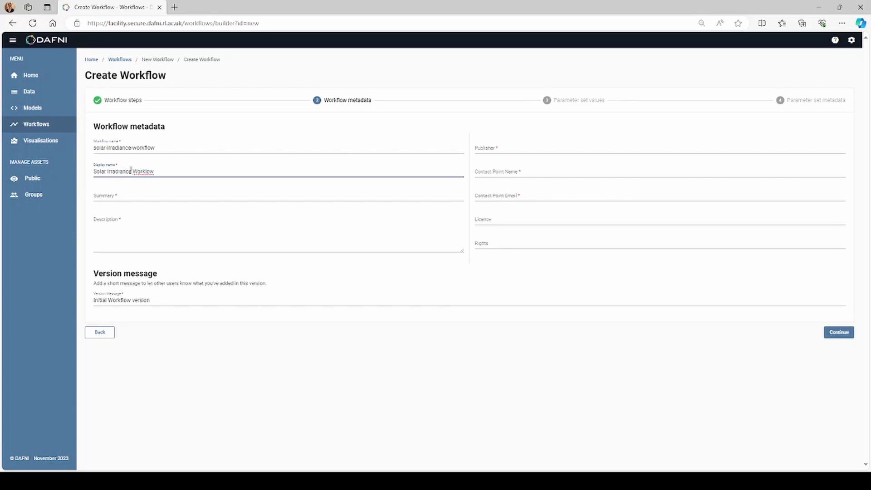
Enter "A workflow to run the irradiance model" as both the workflow's summary and its description
{"action": "left_click", "coordinate": [139, 196]}
{"action": "type", "text": "A work"}
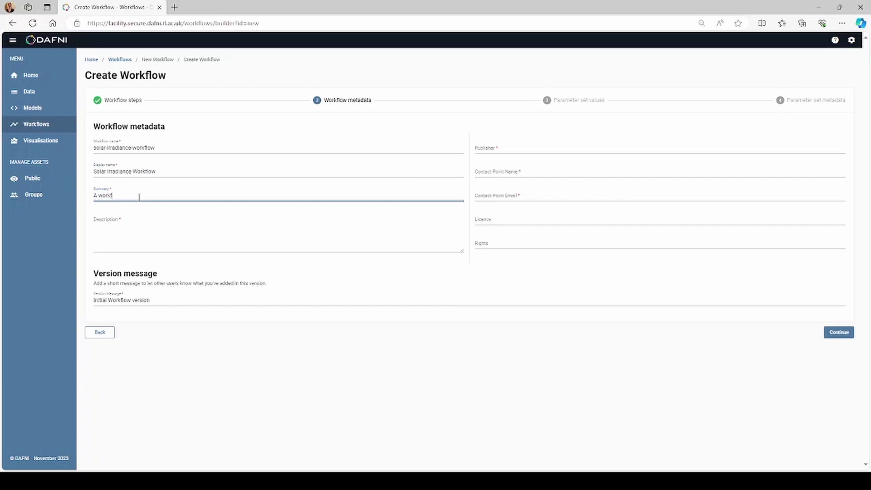
{"action": "type", "text": "flow to run the irradiance model"}
{"action": "key", "text": "Tab"}
{"action": "key", "text": "shift+Tab"}
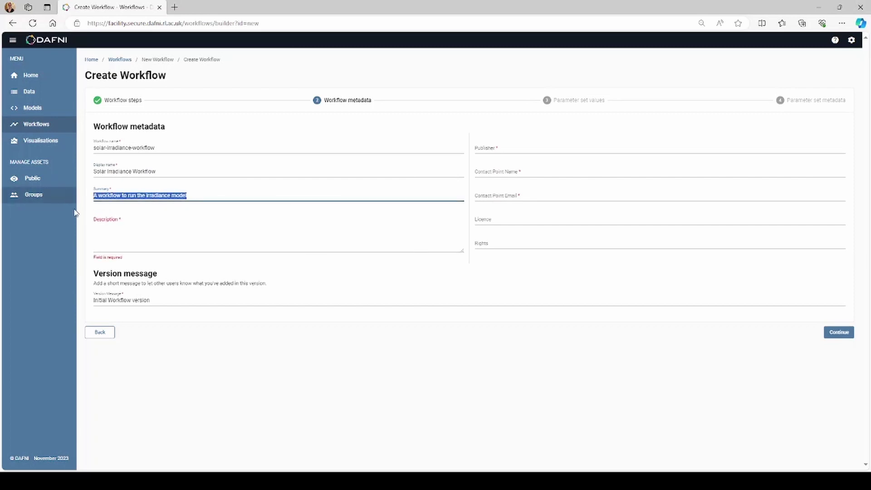
{"action": "key", "text": "ctrl+c"}
{"action": "left_click", "coordinate": [171, 229]}
{"action": "key", "text": "ctrl+v"}
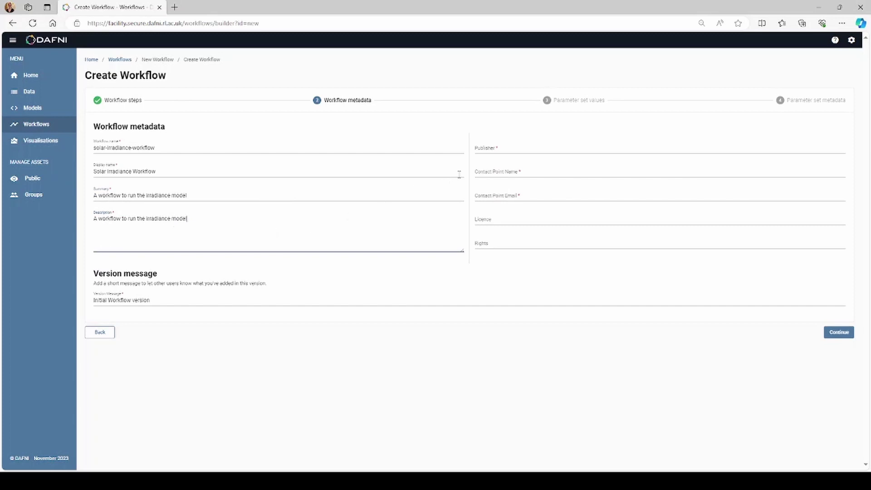
Enter Test as the workflow's publisher and contact point name, and fill in the contact point's email
{"action": "left_click", "coordinate": [509, 150]}
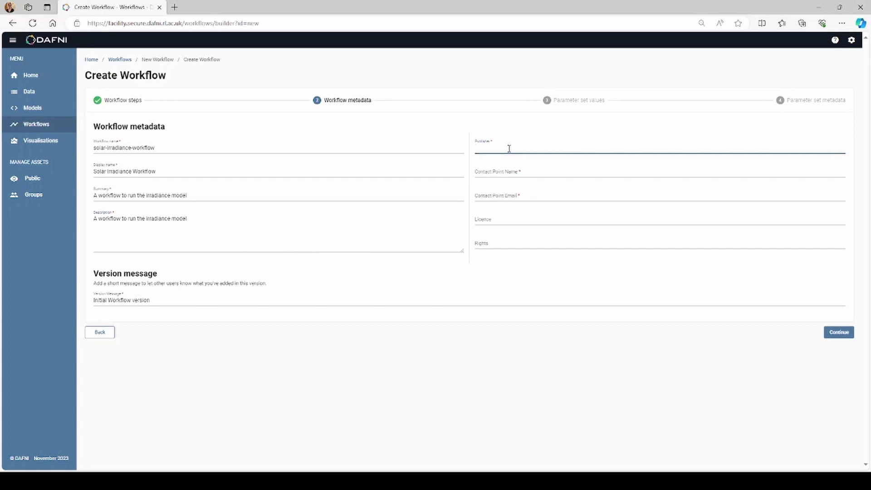
{"action": "type", "text": "Test"}
{"action": "left_click", "coordinate": [503, 171]}
{"action": "type", "text": "Test"}
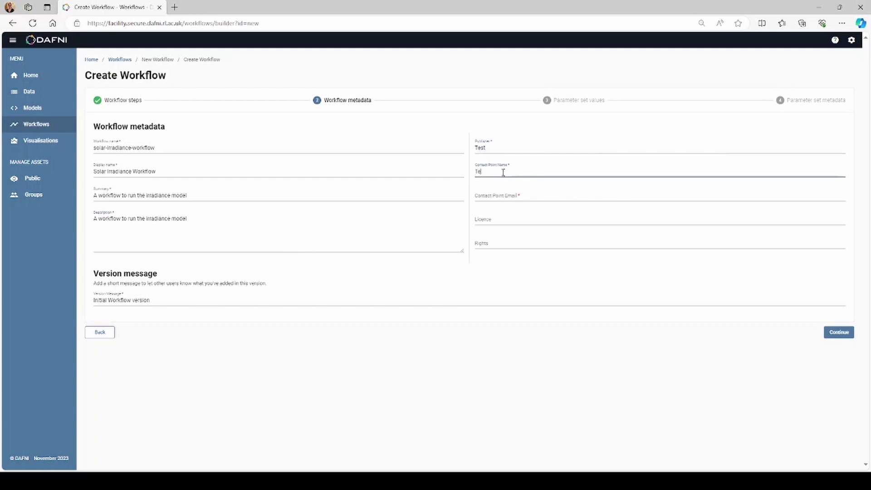
{"action": "left_click", "coordinate": [509, 191]}
{"action": "type", "text": "test@test.ac.uk"}
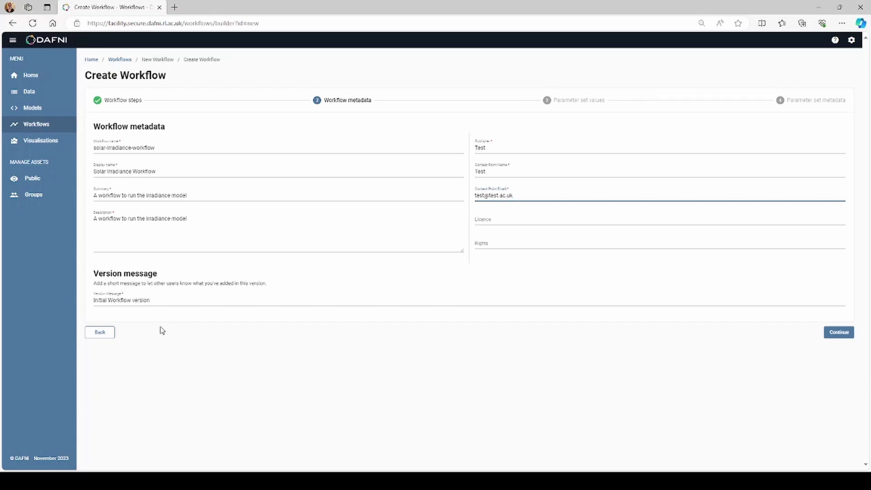
Replace the workflow's version message with v1.0 and proceed to the parameter set values
{"action": "left_click", "coordinate": [138, 299]}
{"action": "left_click_drag", "start_coordinate": [178, 302], "coordinate": [58, 289]}
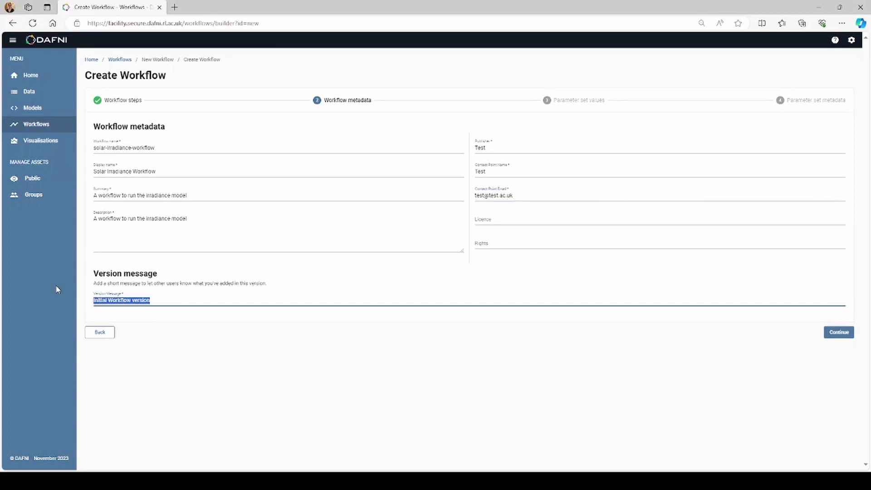
{"action": "type", "text": "v1.0"}
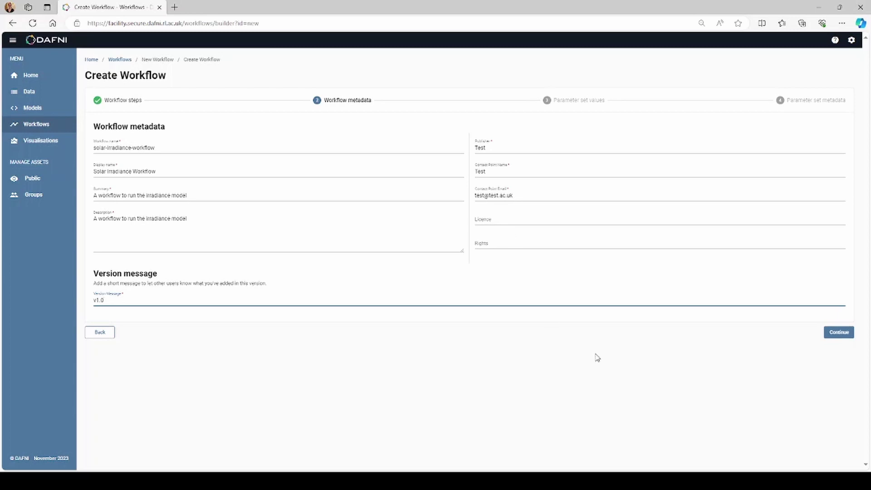
{"action": "left_click", "coordinate": [839, 332]}
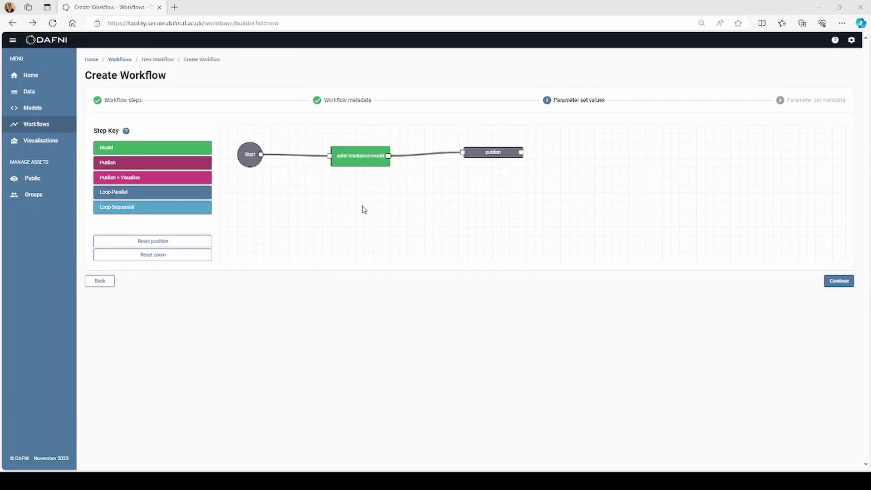
Examine the parameter values and the dataset selection of the solar-irradiance-model step
{"action": "left_click", "coordinate": [364, 166]}
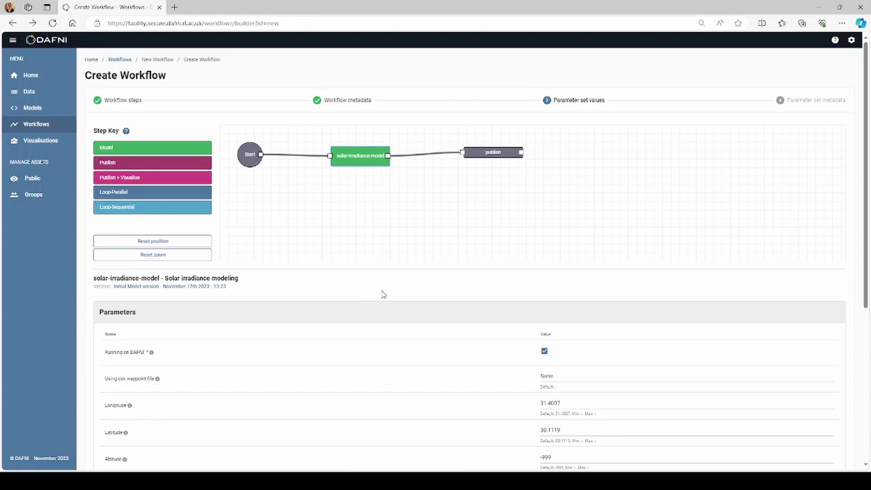
{"action": "scroll", "coordinate": [384, 295], "scroll_direction": "down", "scroll_amount": 3}
{"action": "scroll", "coordinate": [383, 295], "scroll_direction": "down", "scroll_amount": 2}
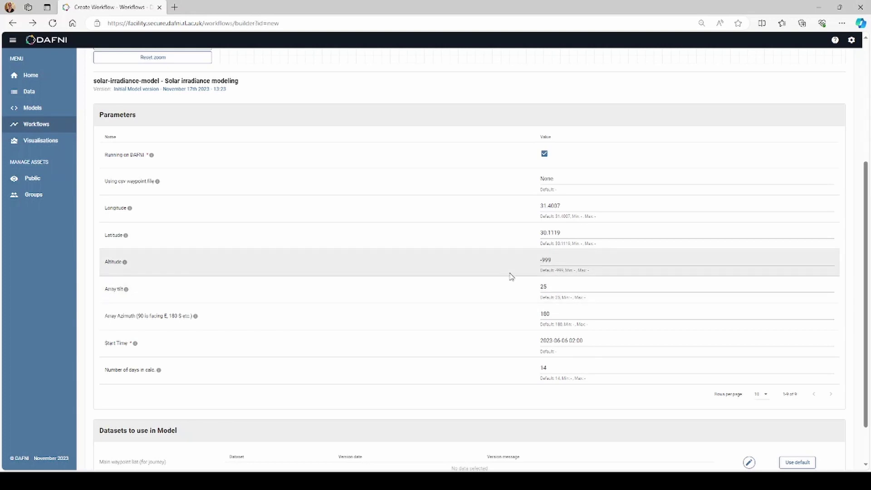
{"action": "scroll", "coordinate": [511, 281], "scroll_direction": "down", "scroll_amount": 2}
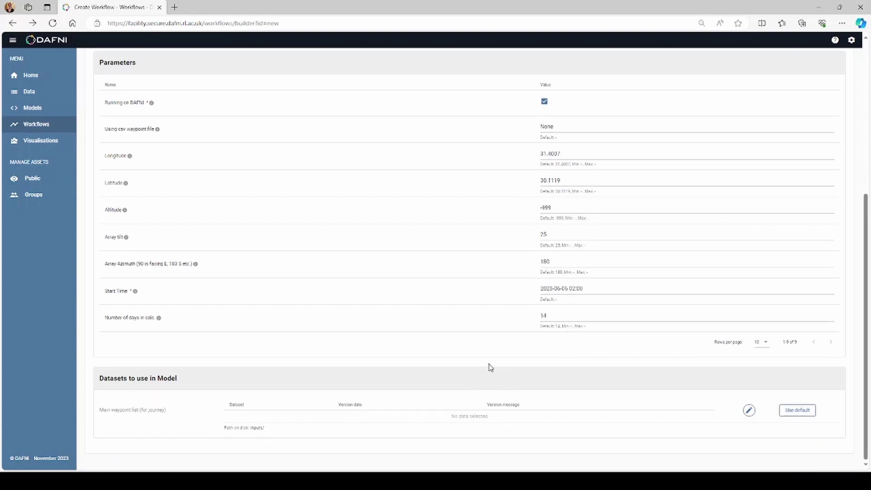
{"action": "scroll", "coordinate": [491, 368], "scroll_direction": "up", "scroll_amount": 2}
{"action": "scroll", "coordinate": [490, 367], "scroll_direction": "up", "scroll_amount": 5}
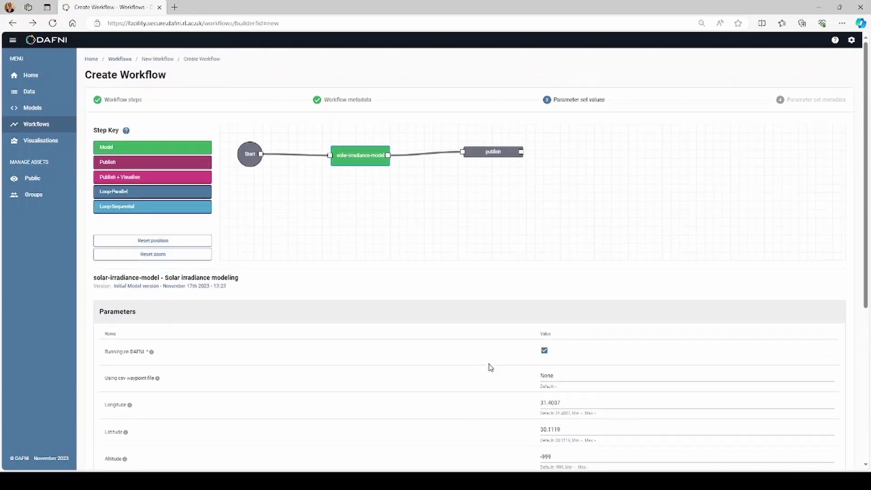
{"action": "left_click", "coordinate": [480, 218]}
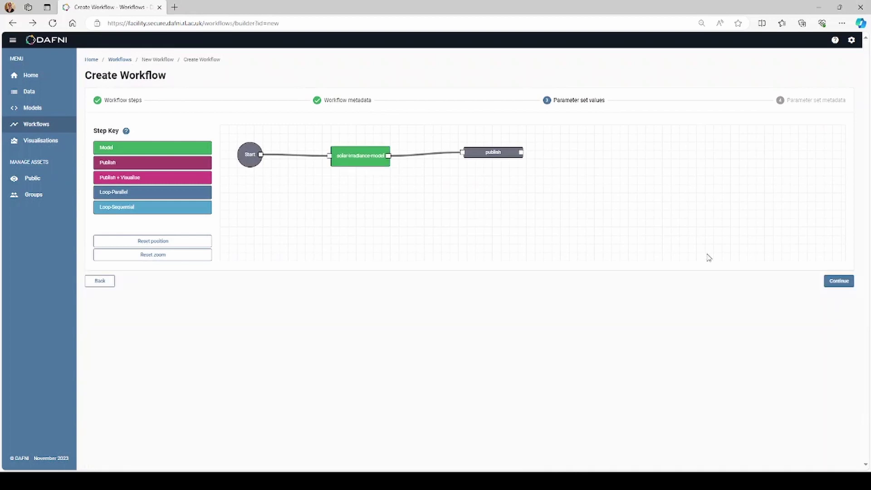
Proceed to the parameter set metadata and name the set default, with display name Default and publisher Test
{"action": "left_click", "coordinate": [839, 281]}
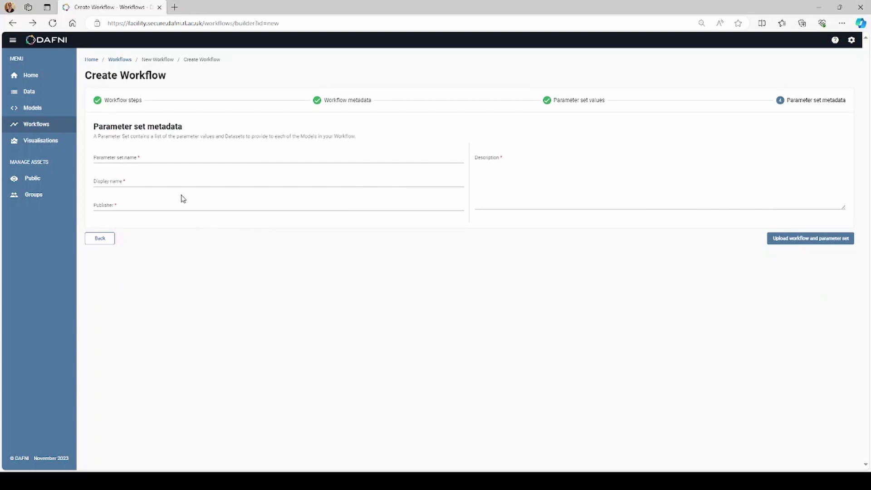
{"action": "left_click", "coordinate": [150, 157]}
{"action": "type", "text": "d"}
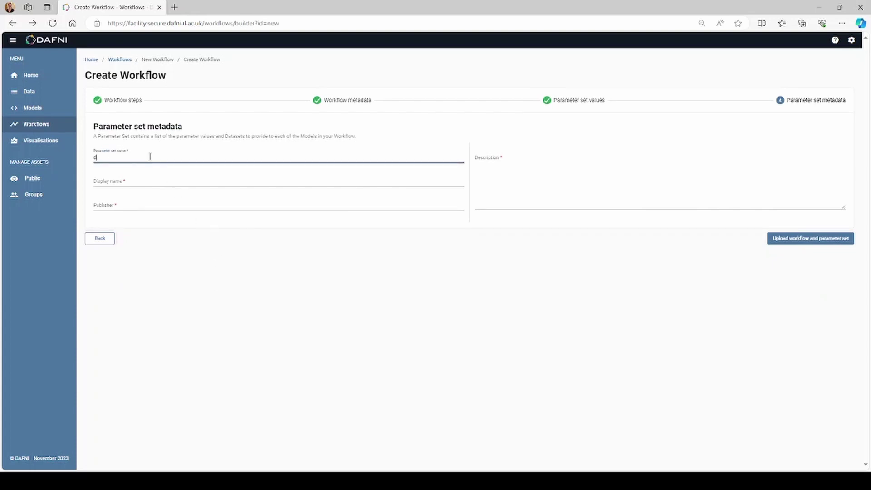
{"action": "type", "text": "efauktt"}
{"action": "left_click", "coordinate": [152, 181]}
{"action": "type", "text": "Deafu"}
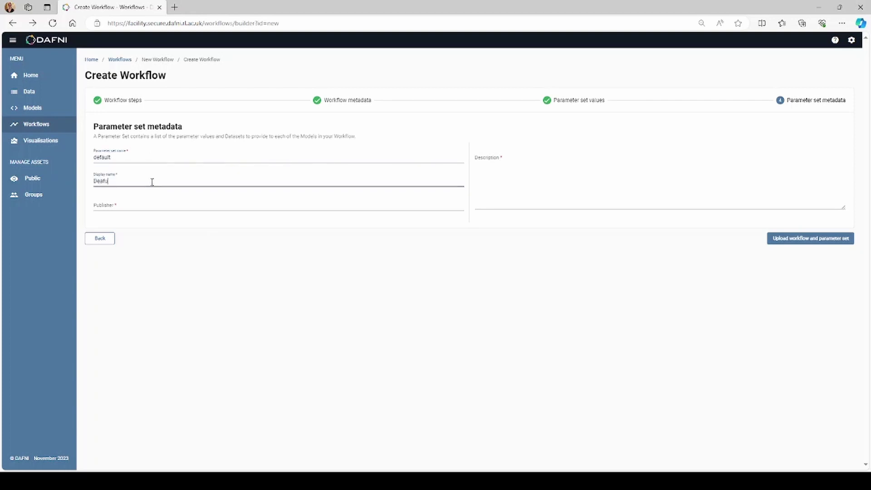
{"action": "left_click", "coordinate": [138, 203]}
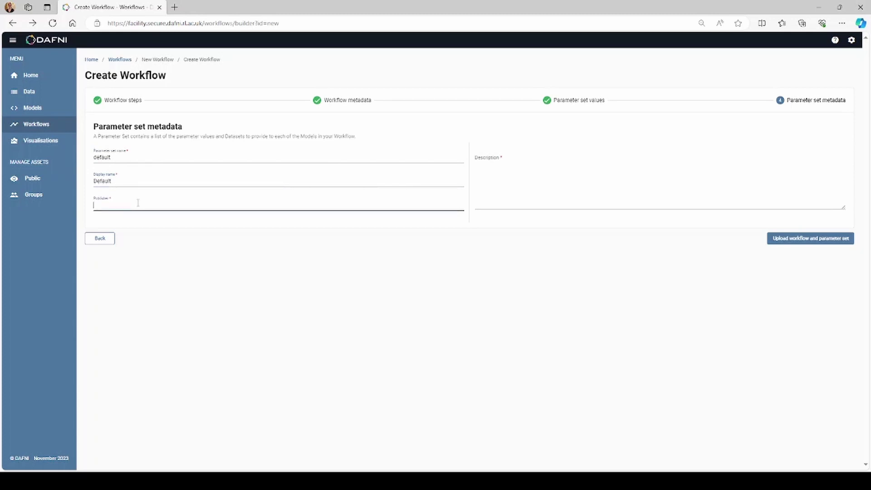
Describe the parameter set as "The solar irradiance at Cairo for 14 days" and upload the workflow with its parameter set
{"action": "left_click", "coordinate": [565, 194]}
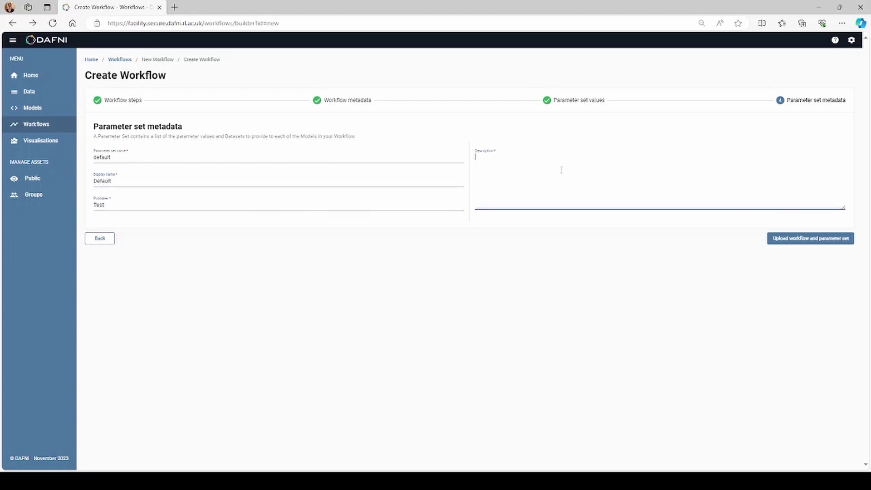
{"action": "type", "text": "The solar irradiance a"}
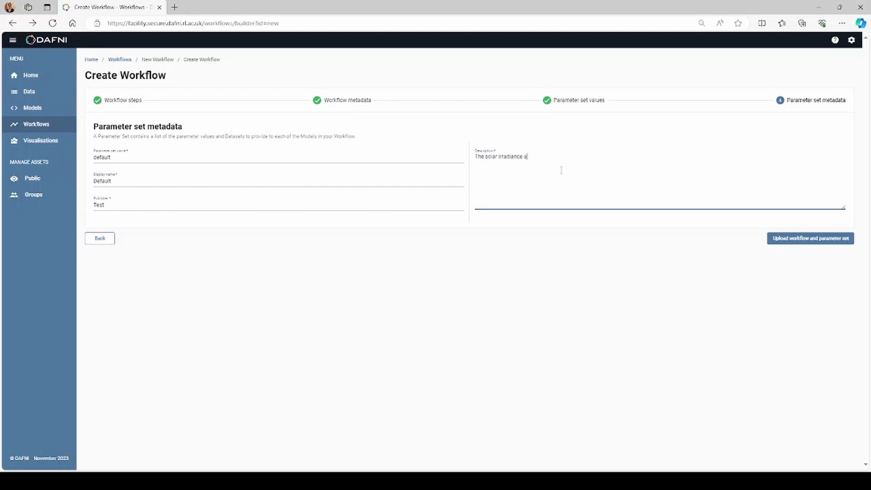
{"action": "type", "text": "t Cairo for 14 days"}
{"action": "left_click", "coordinate": [805, 240]}
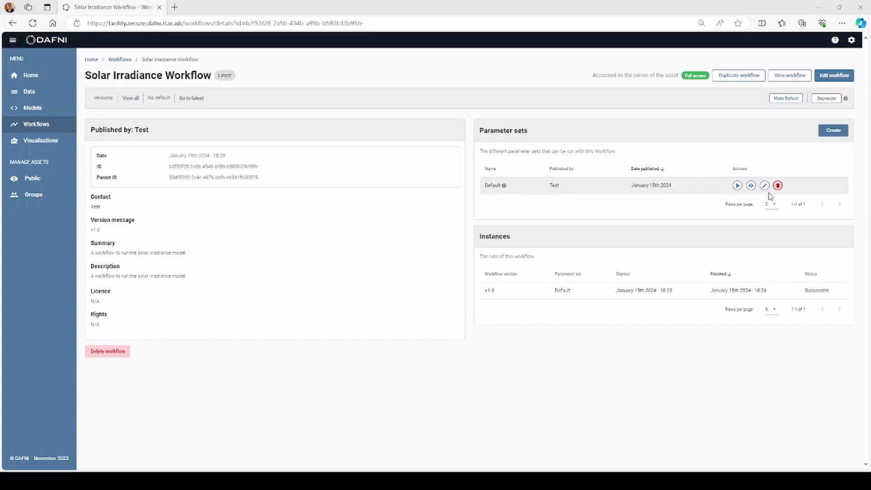
Run the Solar Irradiance Workflow with the Default parameter set and dismiss the execution notice
{"action": "left_click", "coordinate": [737, 185]}
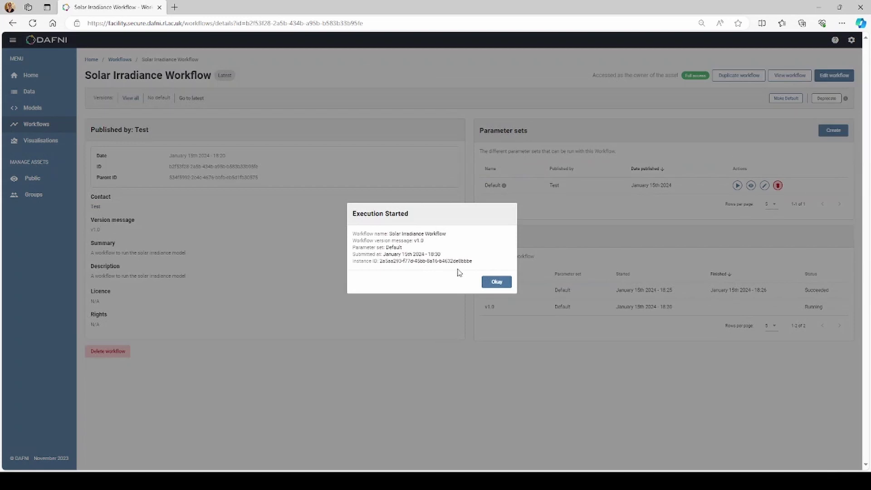
{"action": "left_click", "coordinate": [496, 286]}
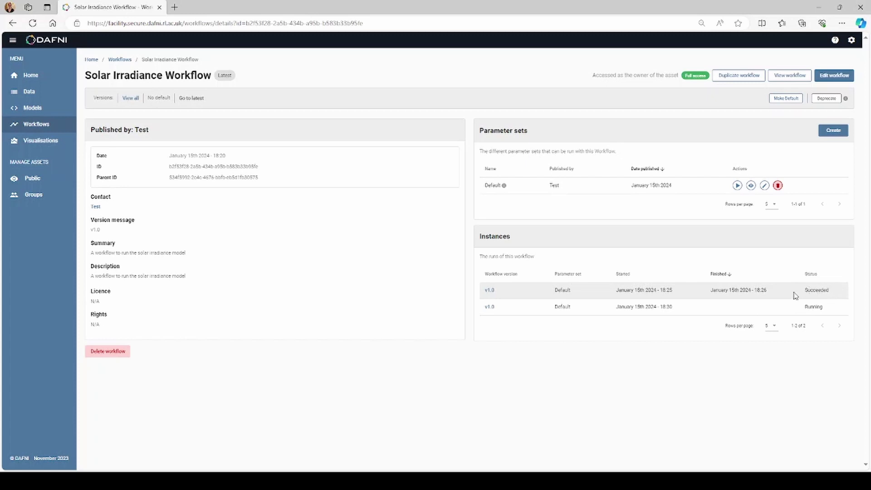
Open the succeeded v1.0 run of the workflow and inspect the details of its solar-irradiance-model and publish steps
{"action": "left_click", "coordinate": [488, 291]}
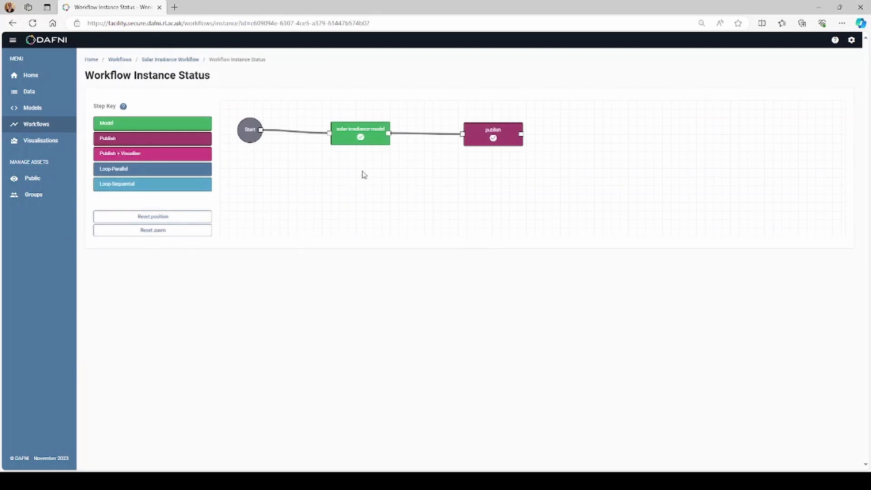
{"action": "left_click", "coordinate": [376, 144]}
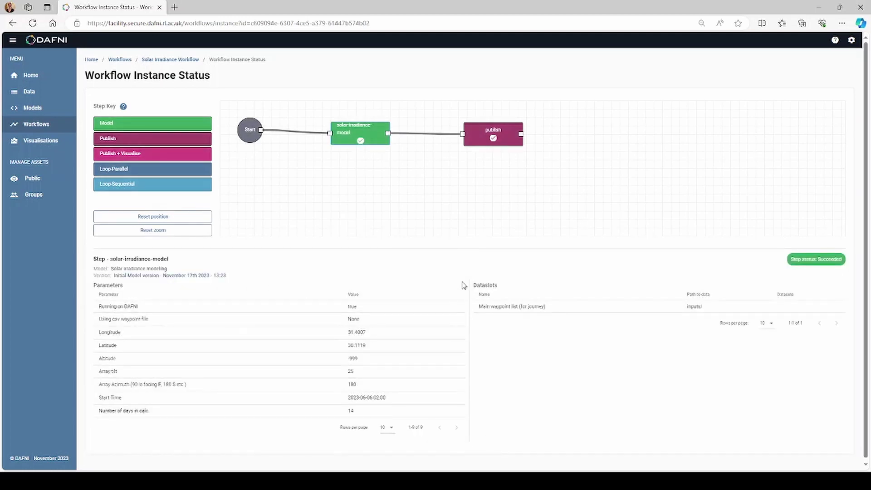
{"action": "left_click", "coordinate": [507, 144]}
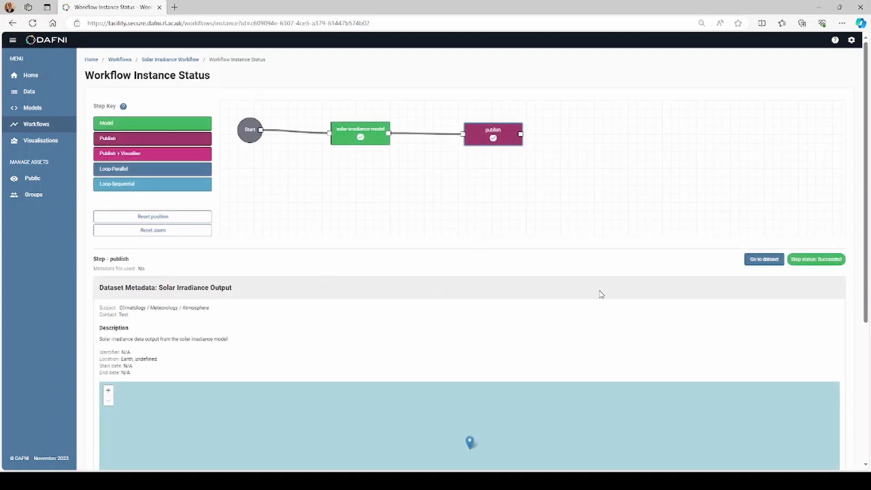
Review the dataset produced by the publish step, select its modeldata.json file, and return to the workflow instance status
{"action": "left_click", "coordinate": [770, 259]}
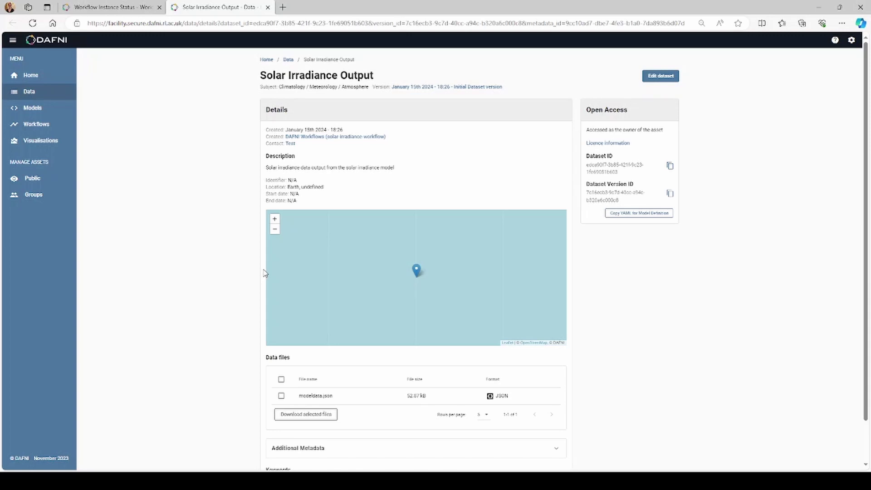
{"action": "scroll", "coordinate": [232, 288], "scroll_direction": "down", "scroll_amount": 1}
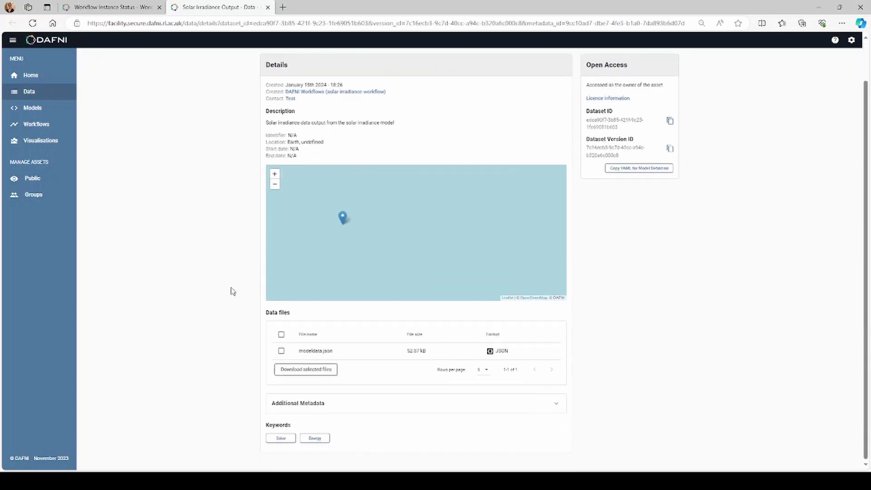
{"action": "scroll", "coordinate": [230, 295], "scroll_direction": "up", "scroll_amount": 1}
{"action": "scroll", "coordinate": [229, 295], "scroll_direction": "down", "scroll_amount": 1}
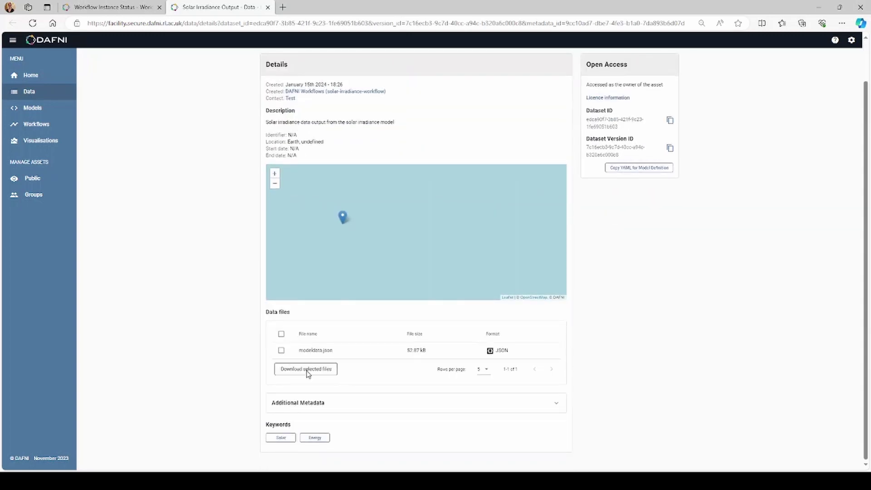
{"action": "left_click", "coordinate": [281, 350]}
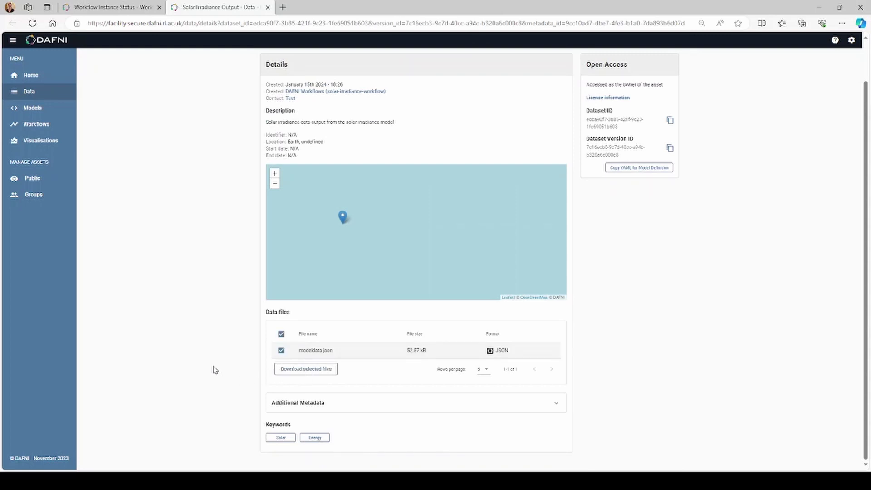
{"action": "left_click", "coordinate": [136, 10]}
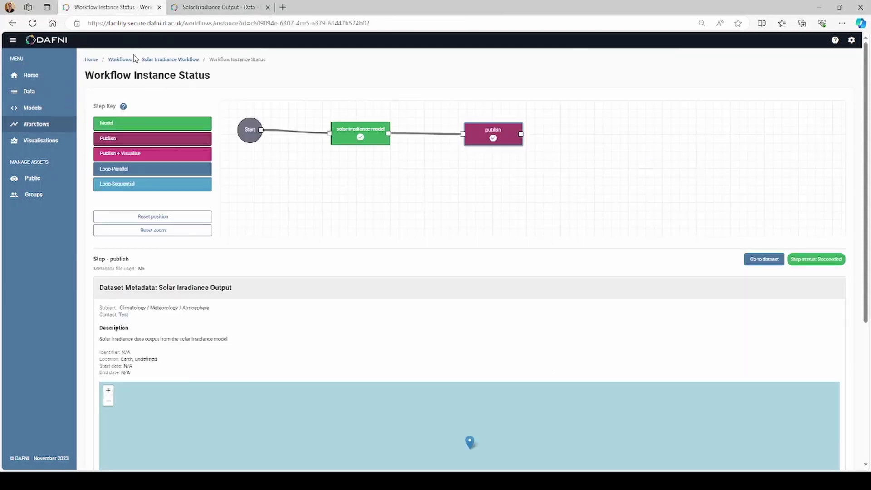